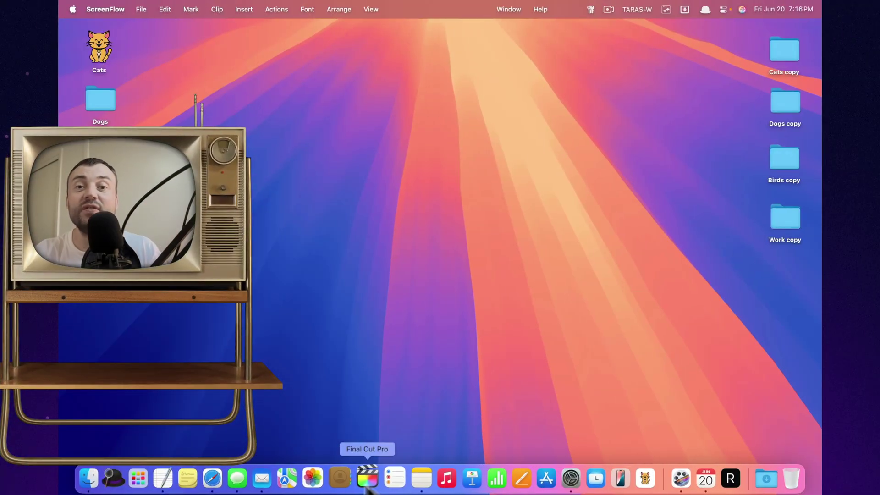
Open Reminders on the Today list and allow it to use the current location.
left_click(391, 479)
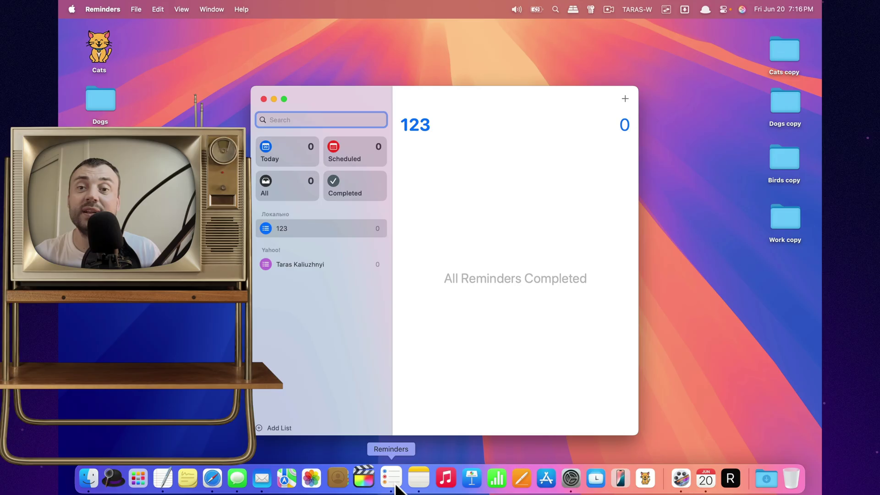
left_click(297, 155)
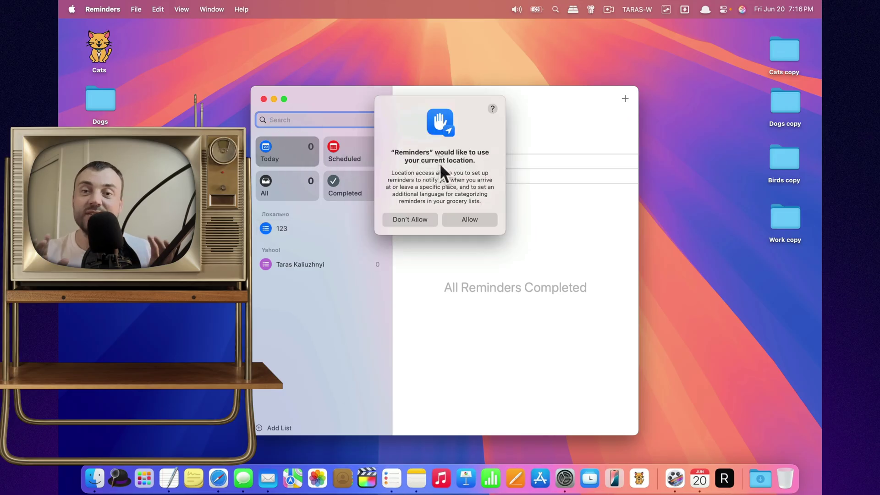
left_click(464, 219)
Browse the Scheduled, Completed and All views, then the 123 list and the Yahoo! account list.
left_click(352, 160)
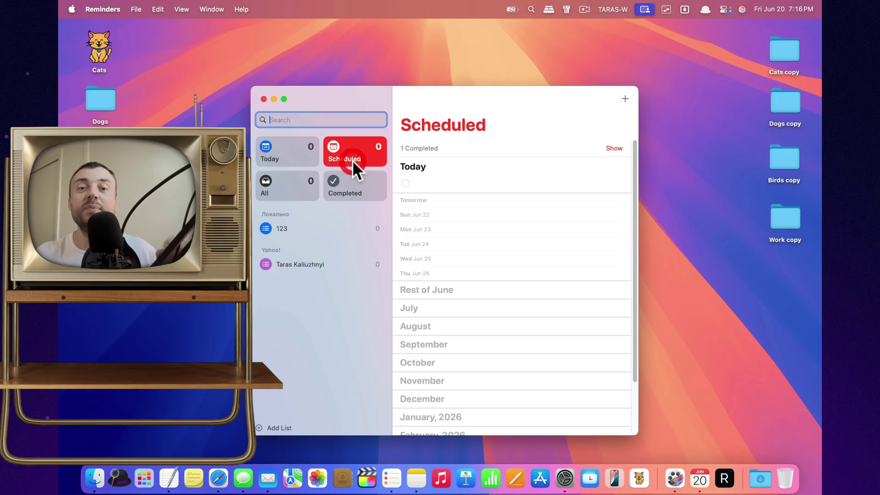
scroll(432, 243, "down", 3)
scroll(432, 248, "up", 3)
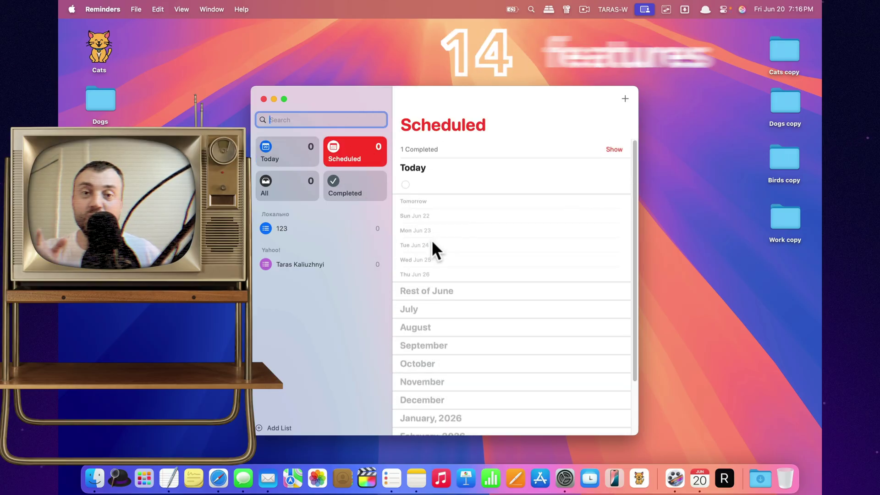
left_click(444, 289)
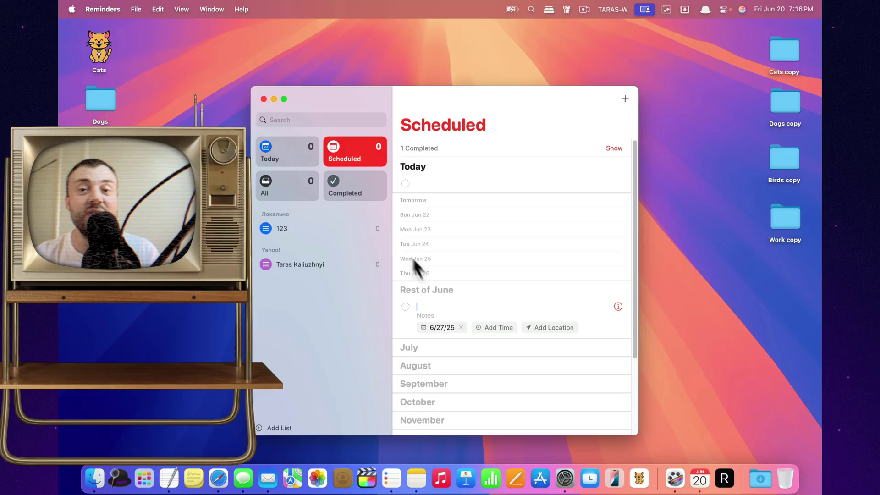
left_click(365, 185)
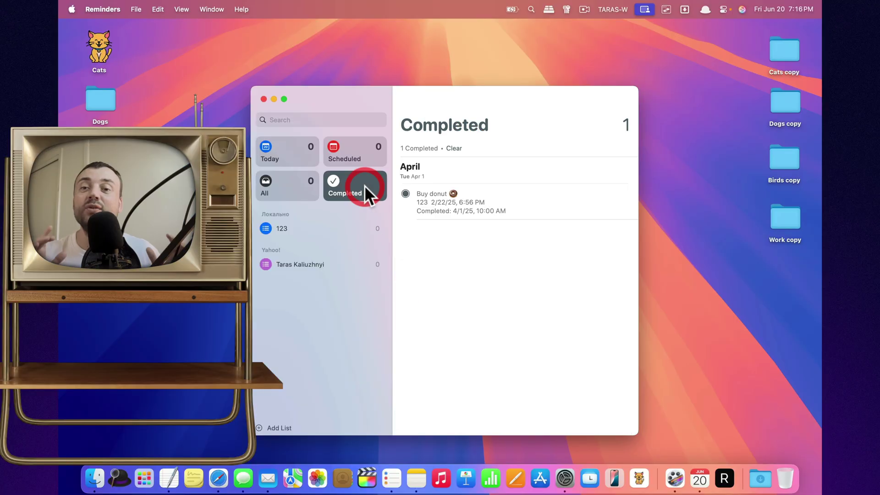
left_click(269, 189)
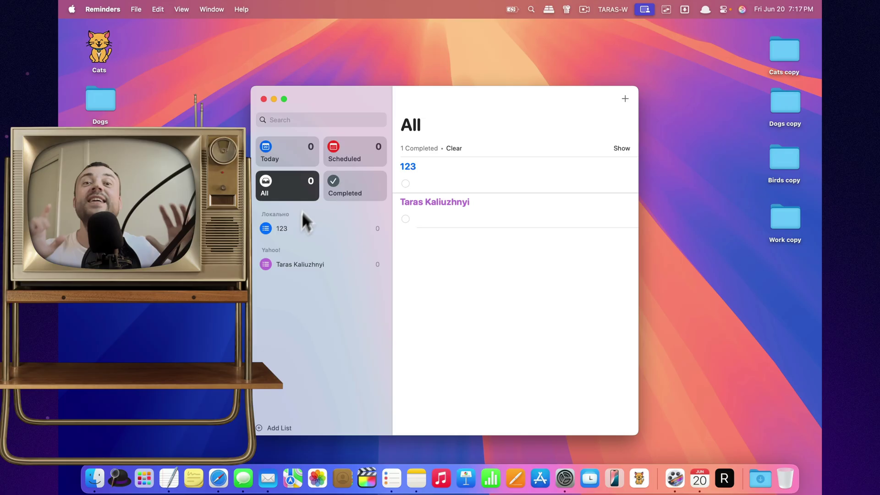
left_click(293, 228)
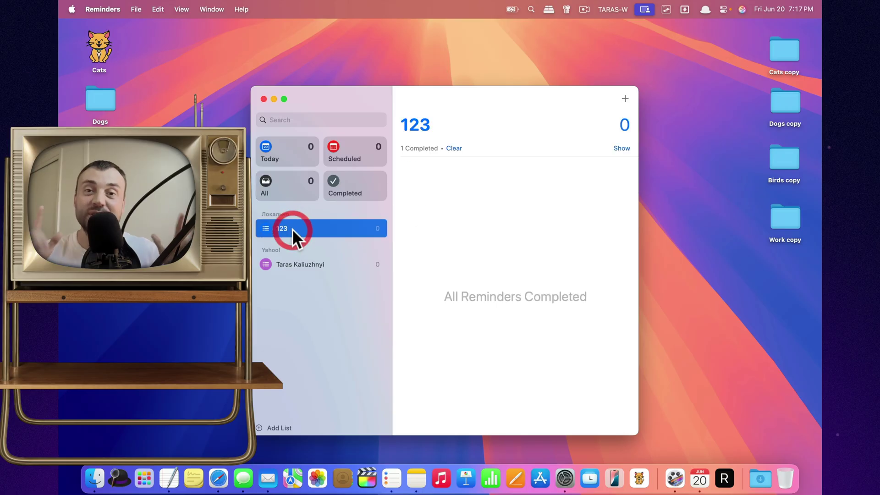
left_click(307, 265)
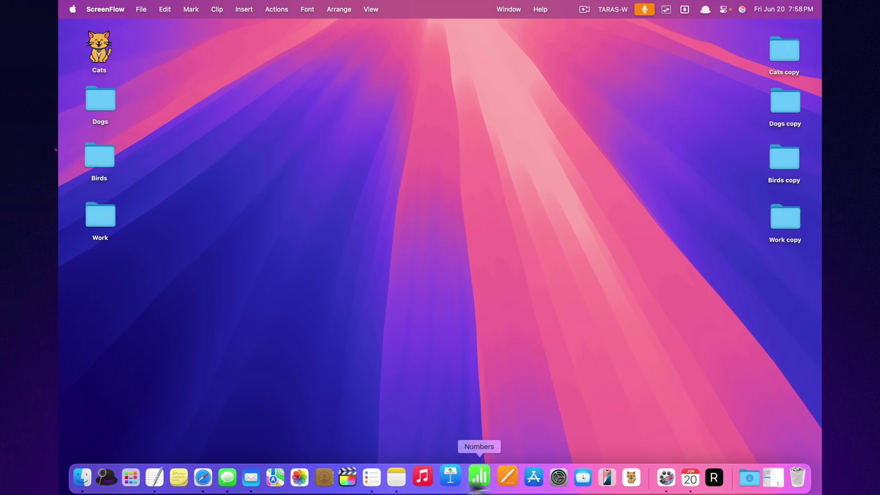
Start a new list with a cat emoji icon and make it a Smart List.
left_click(763, 472)
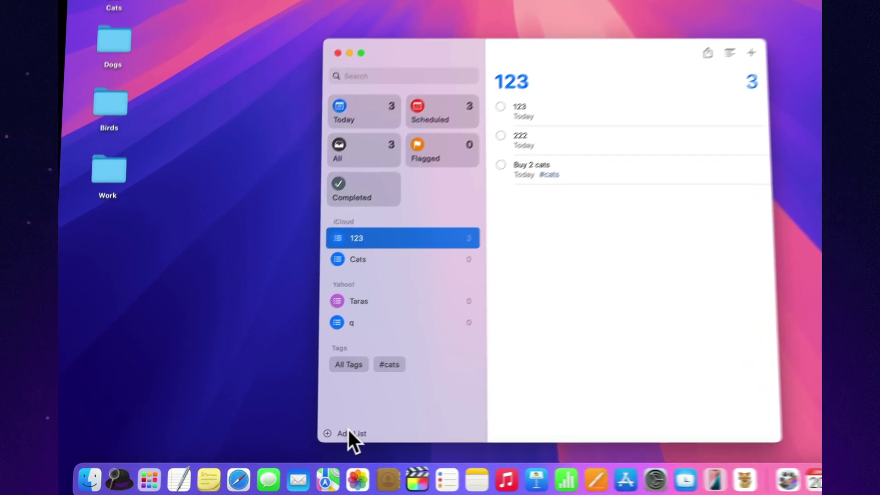
left_click(307, 440)
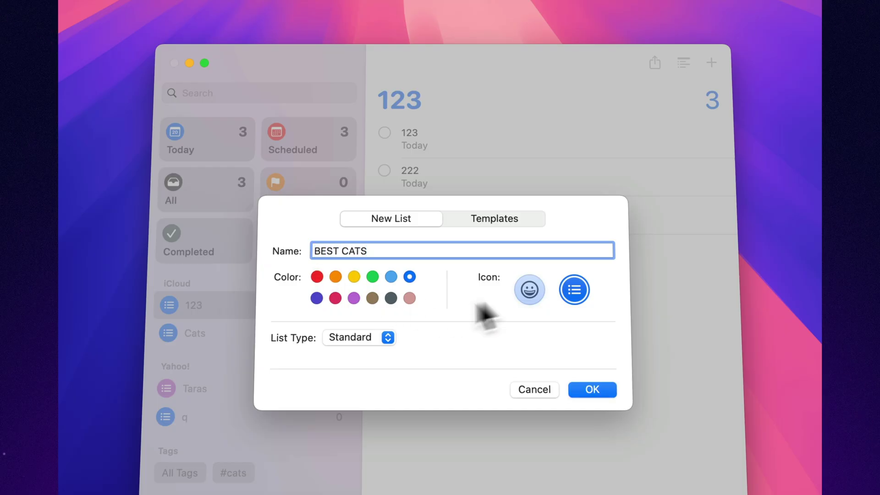
left_click(530, 289)
left_click(436, 55)
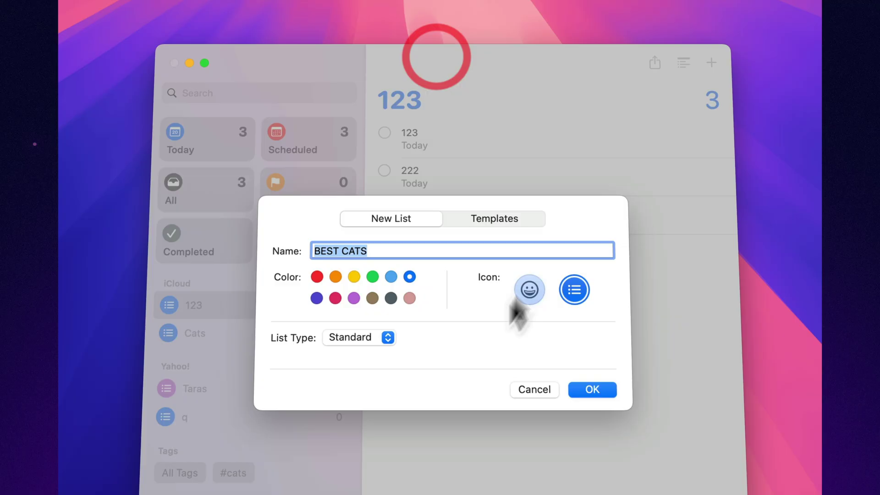
left_click(367, 337)
left_click(360, 373)
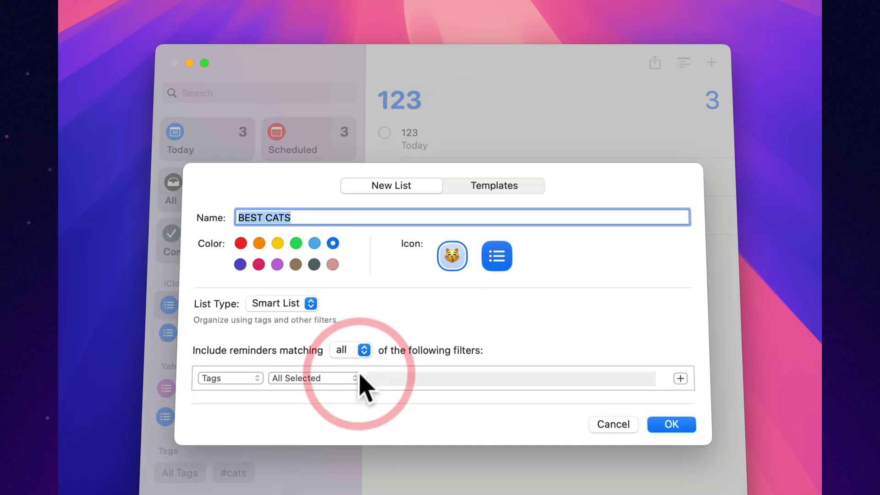
Filter the smart list by the #cats tag and create BEST CATS.
left_click(258, 377)
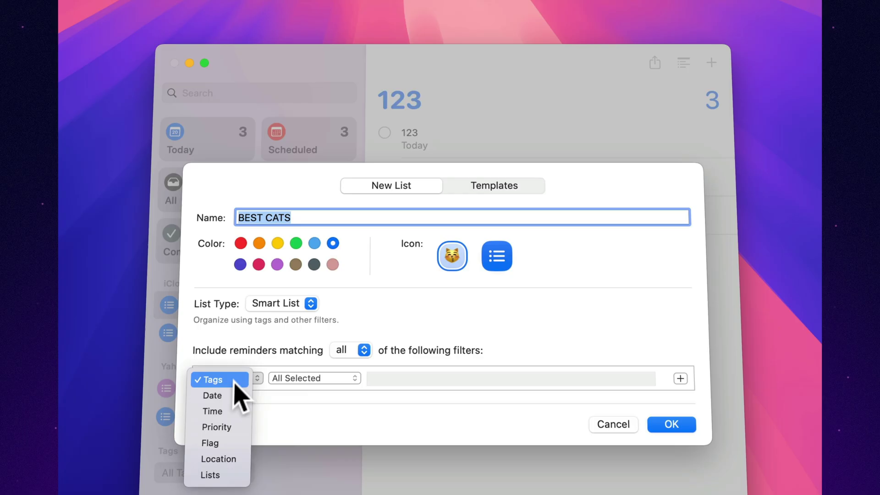
left_click(235, 380)
left_click(316, 382)
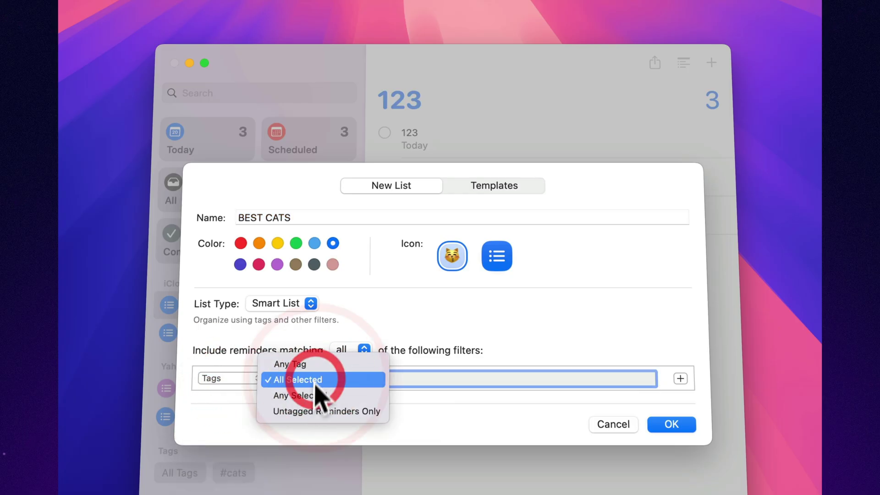
left_click(464, 407)
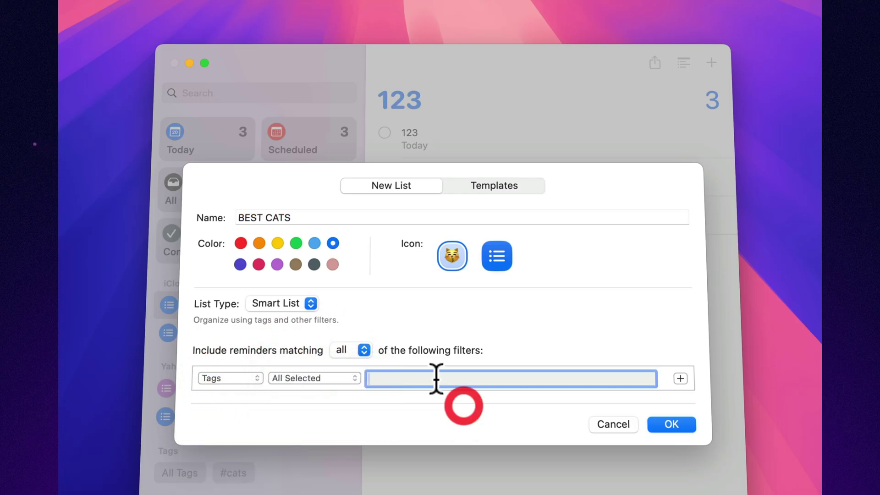
type("cats")
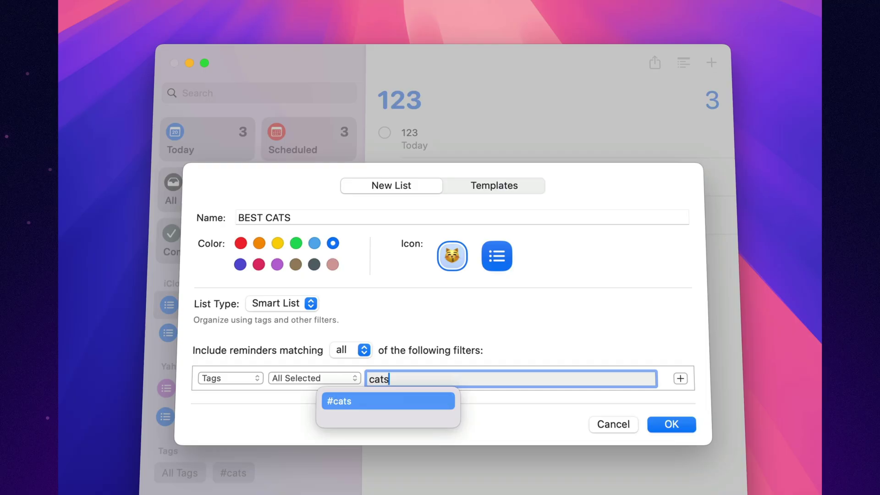
left_click(429, 402)
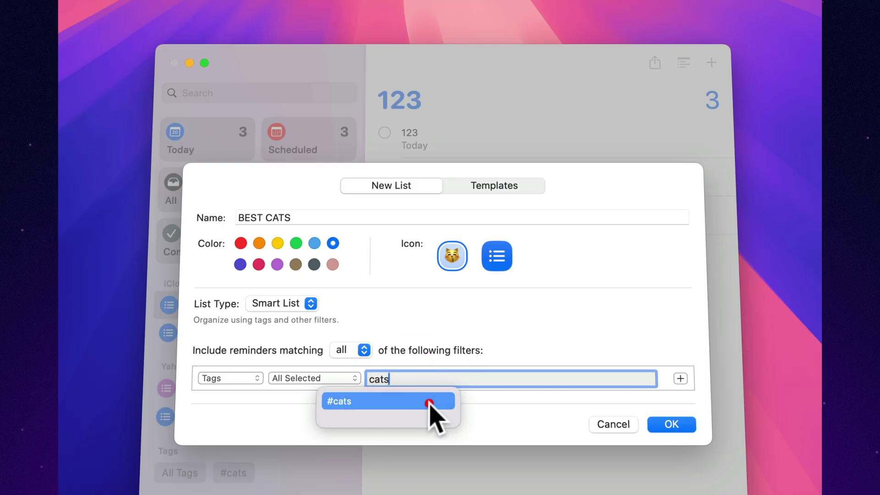
left_click(669, 423)
left_click(219, 143)
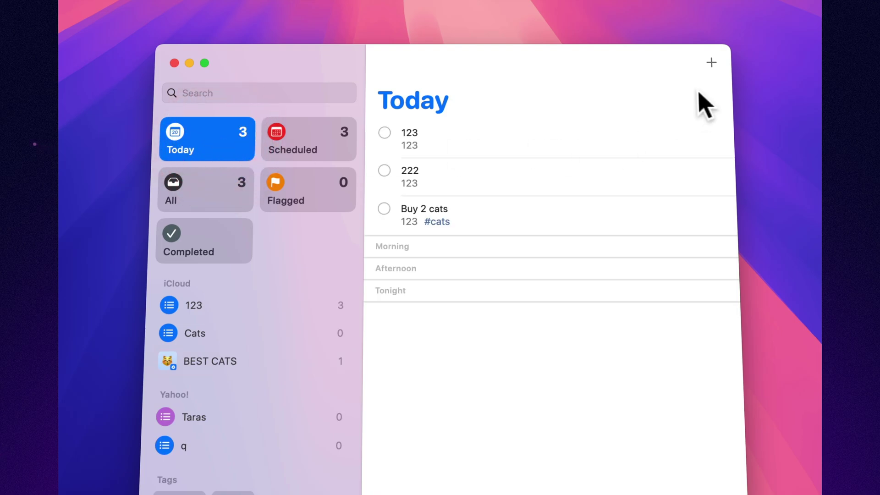
Add a 'Buy 3 cats' reminder tagged #cats to Today, then view it in BEST CATS.
left_click(711, 63)
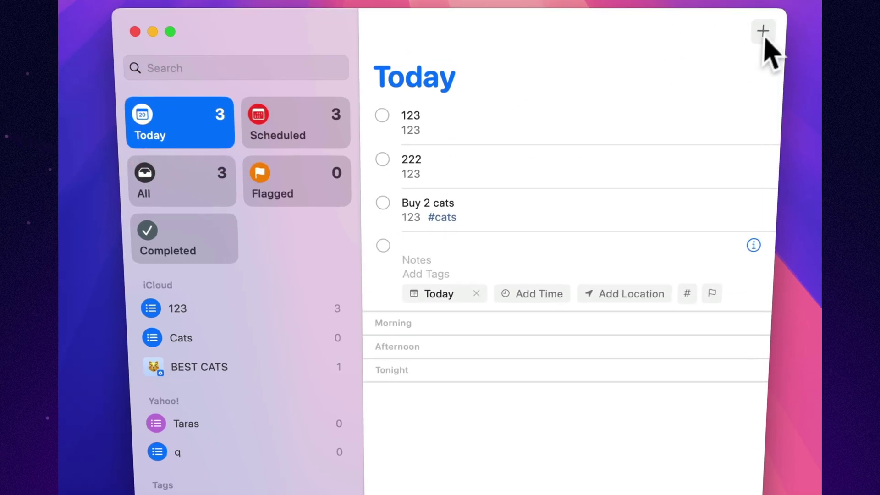
type("Buy 3 cats")
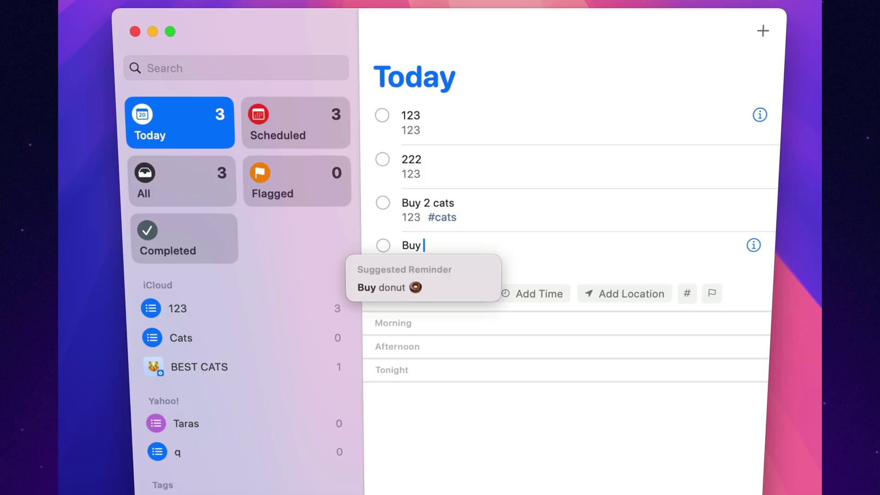
left_click(687, 293)
left_click(710, 347)
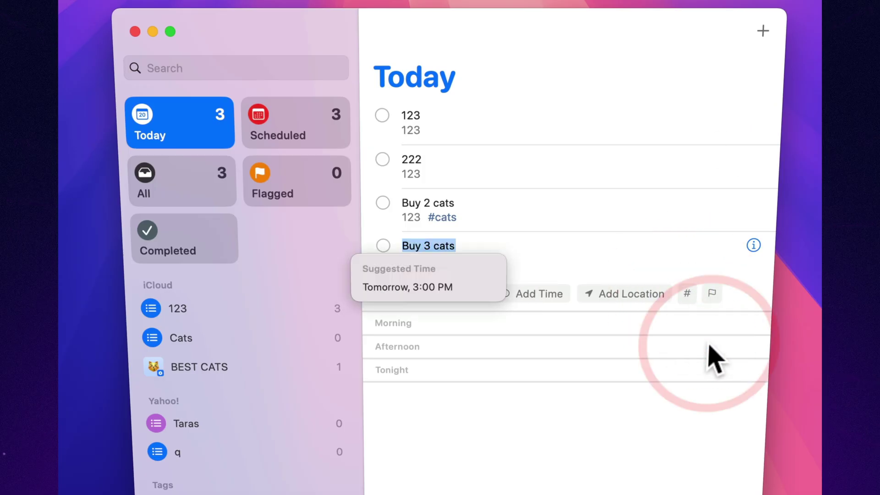
left_click(652, 359)
left_click(451, 387)
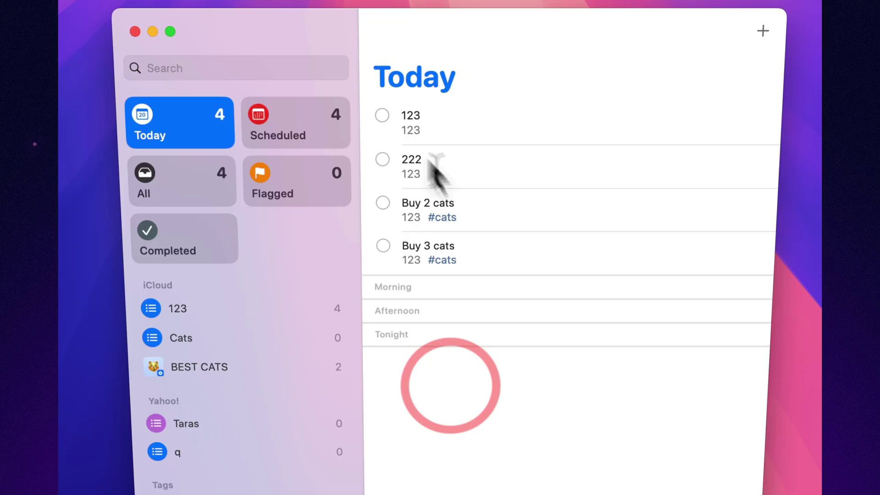
left_click(229, 372)
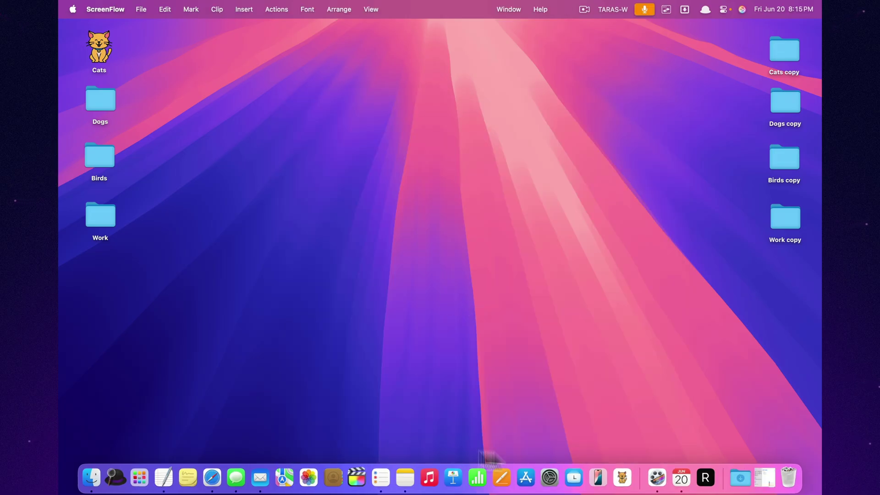
left_click(770, 468)
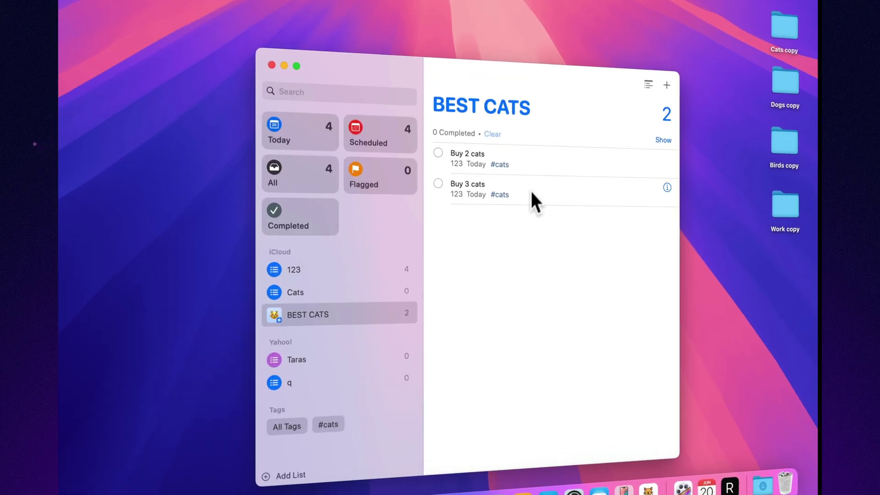
double_click(537, 166)
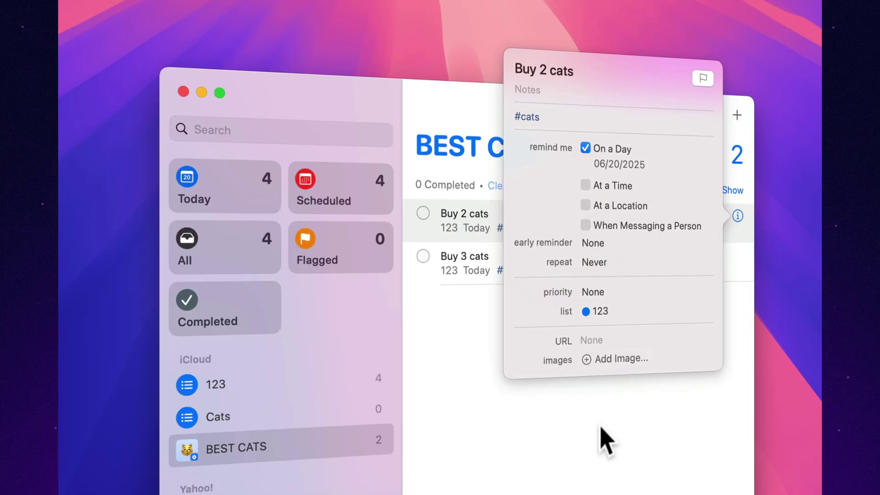
left_click(604, 442)
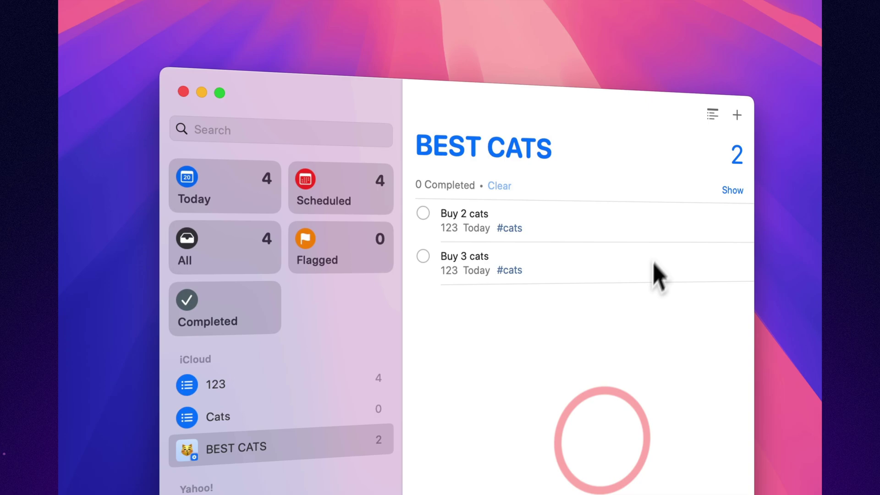
left_click(737, 115)
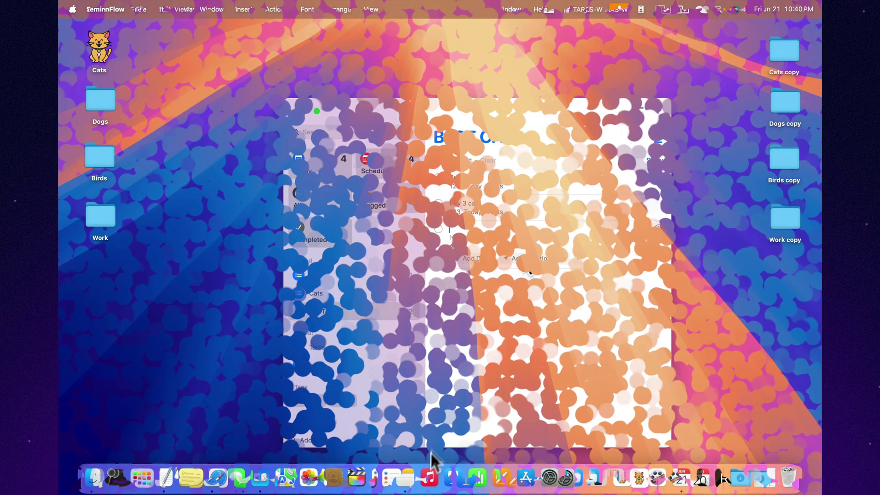
Add 'Feed the cats - every day' to BEST CATS, due tomorrow and repeating daily.
left_click(771, 480)
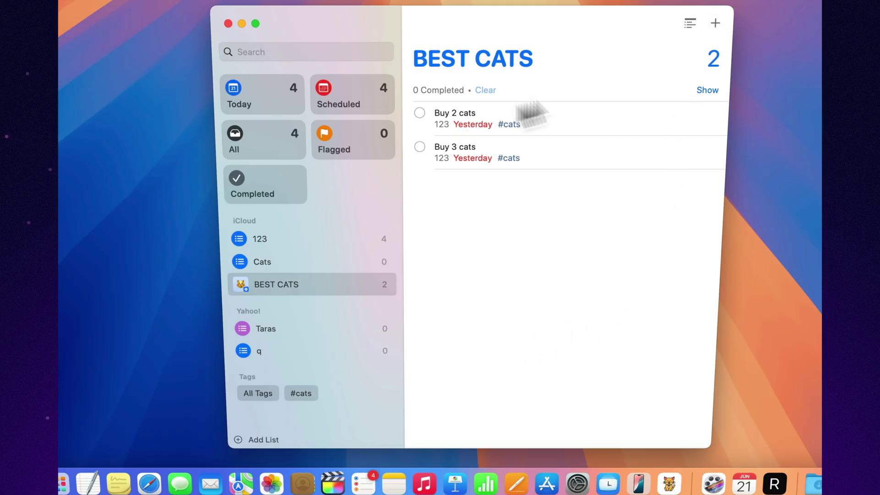
left_click(715, 23)
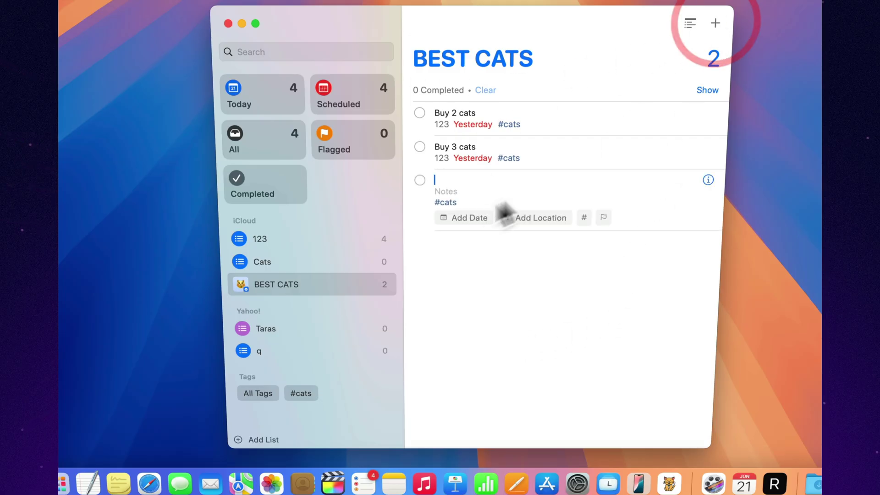
type("Feed the cats")
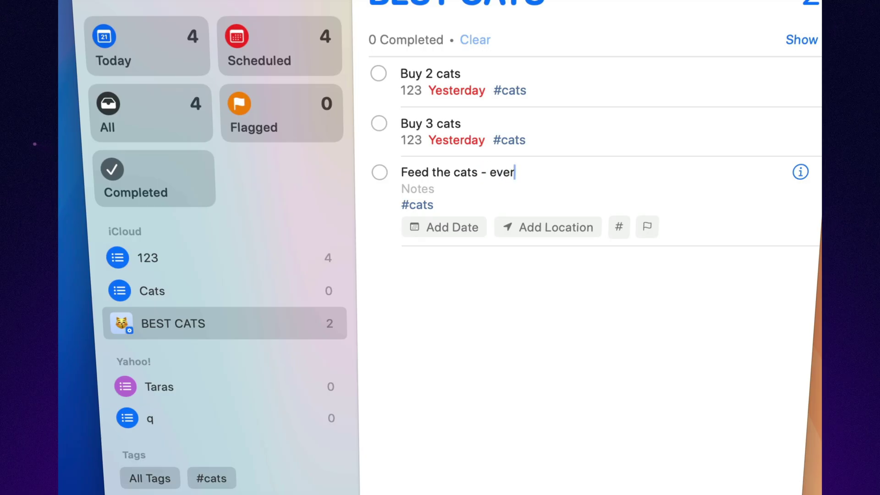
type("- every day")
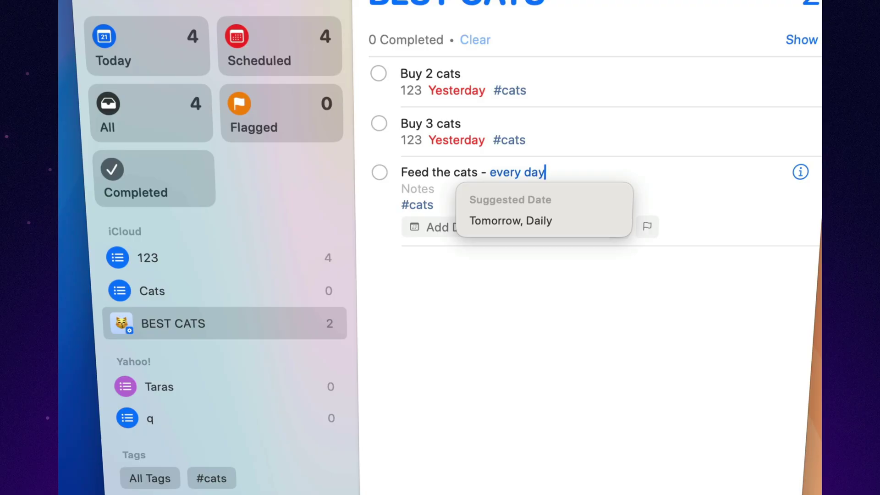
left_click(526, 225)
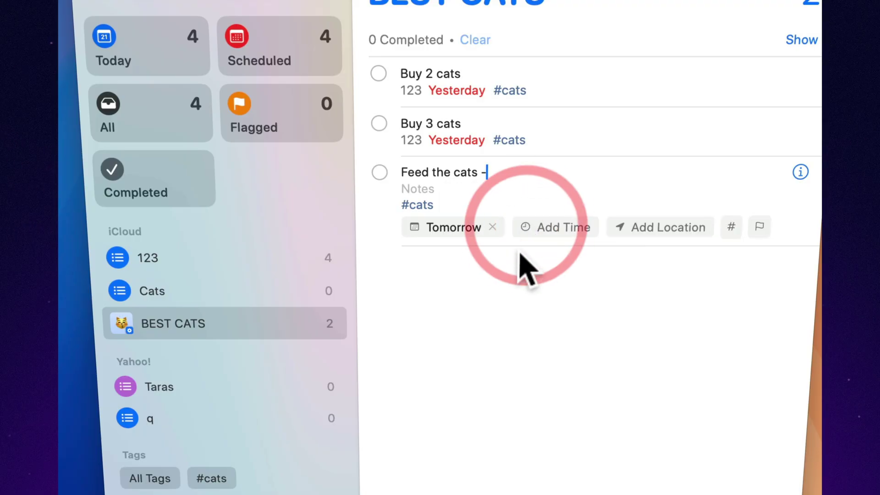
left_click(445, 232)
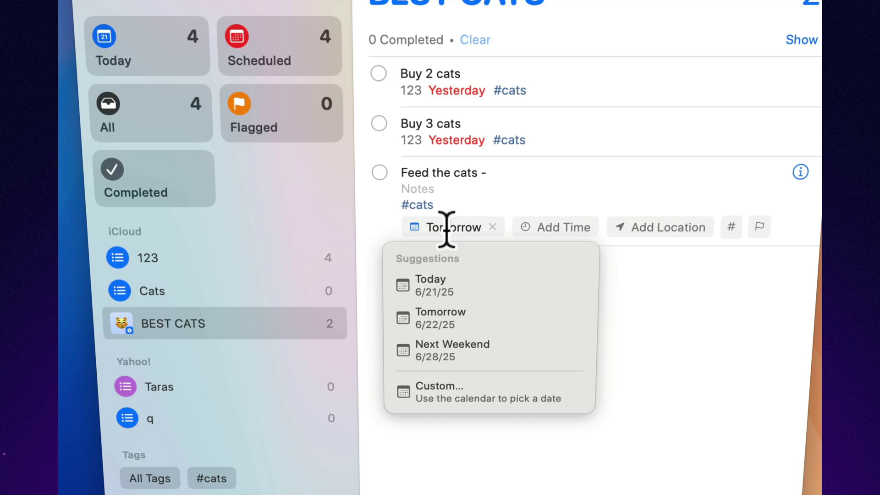
left_click(479, 398)
left_click(474, 402)
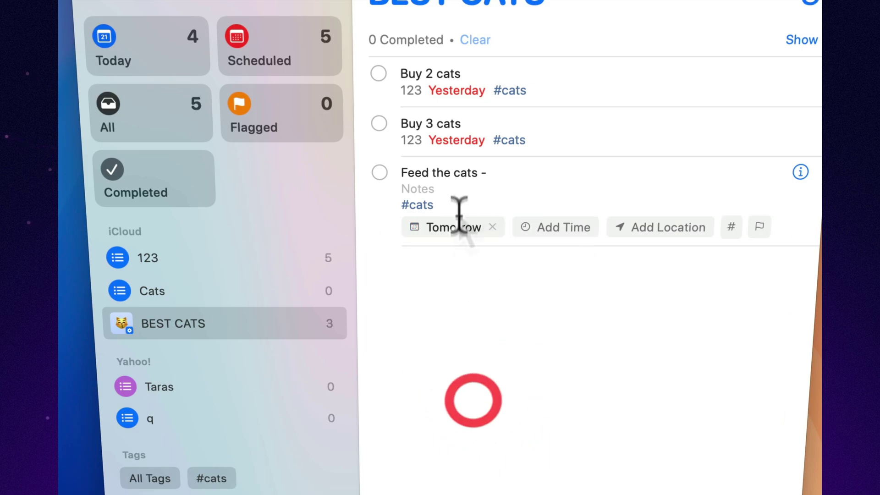
left_click(487, 179)
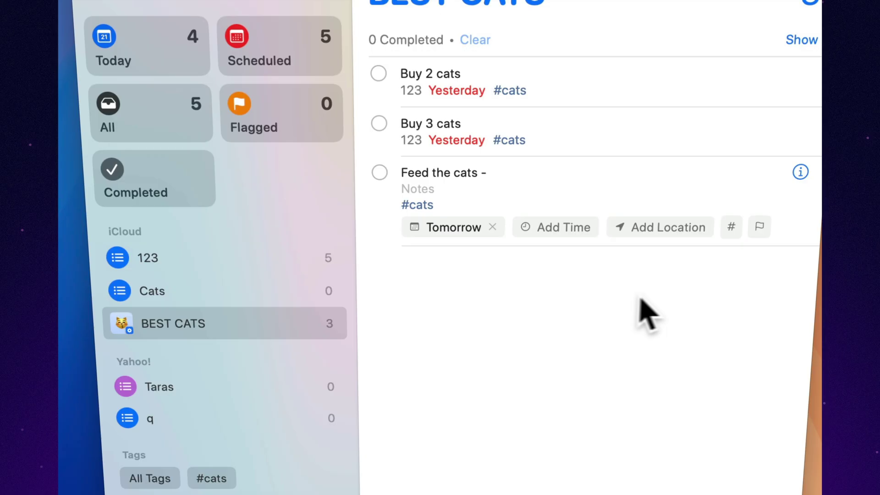
left_click(729, 258)
Reopen the Feed the cats reminder and confirm its due date stays tomorrow.
left_click(591, 174)
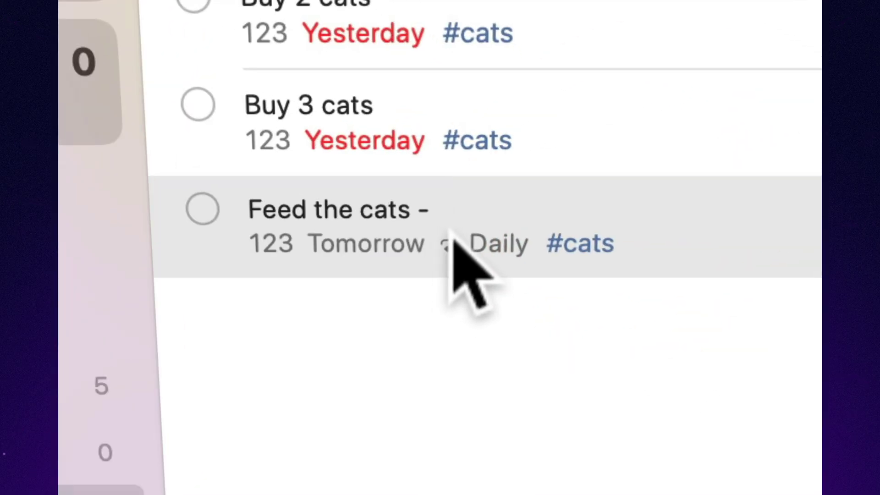
left_click(352, 213)
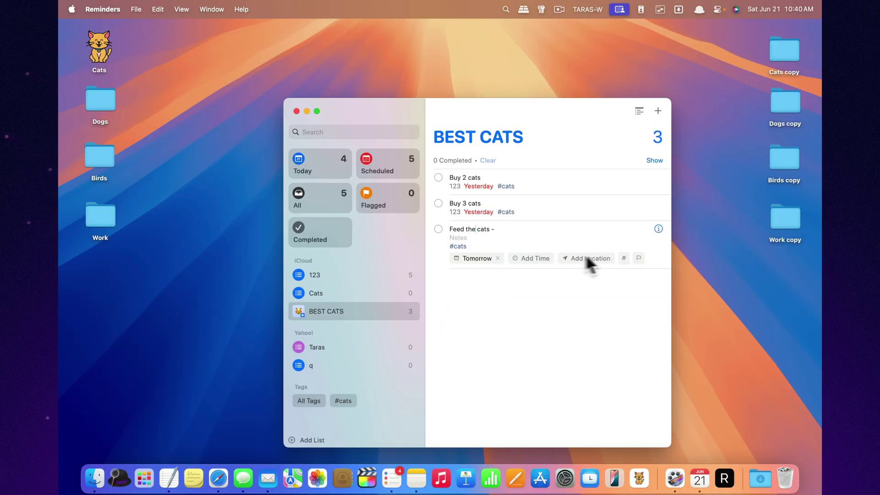
left_click(484, 259)
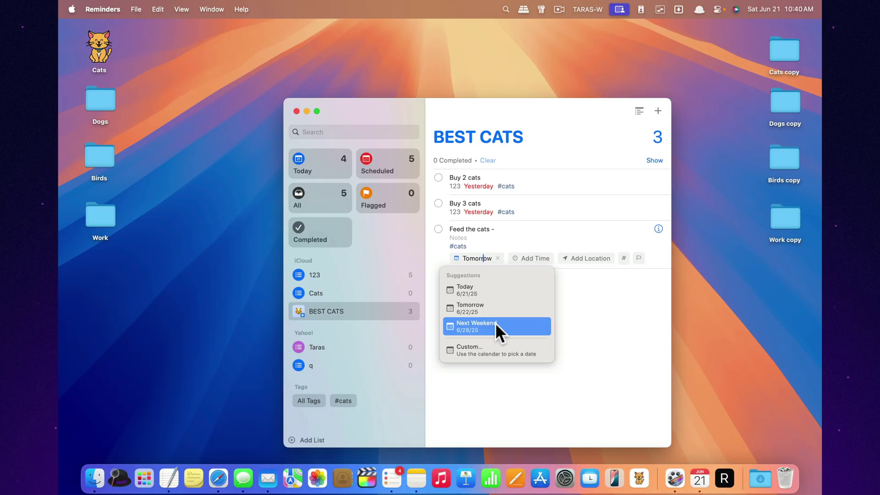
left_click(595, 369)
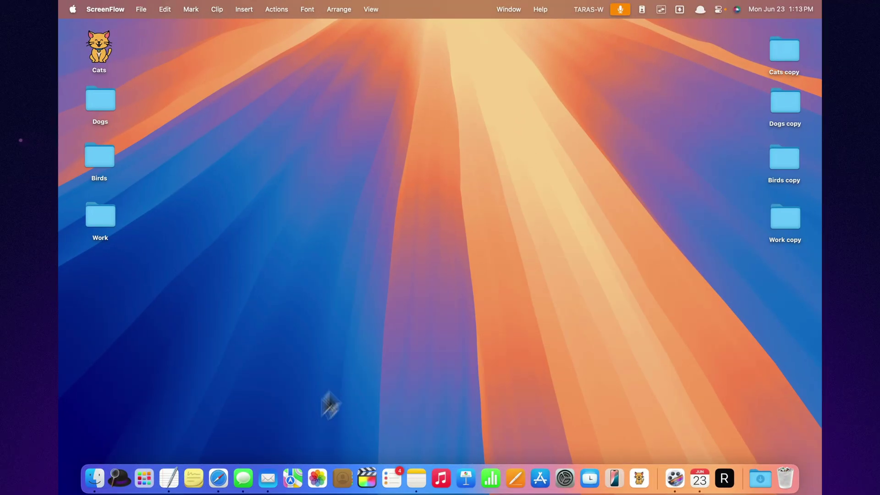
Add a reminder named 663 to the 555 list.
left_click(390, 480)
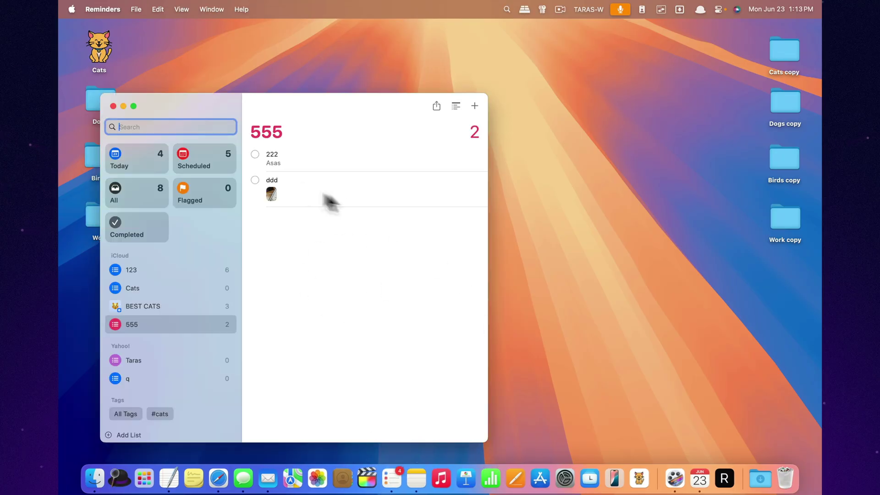
left_click(475, 106)
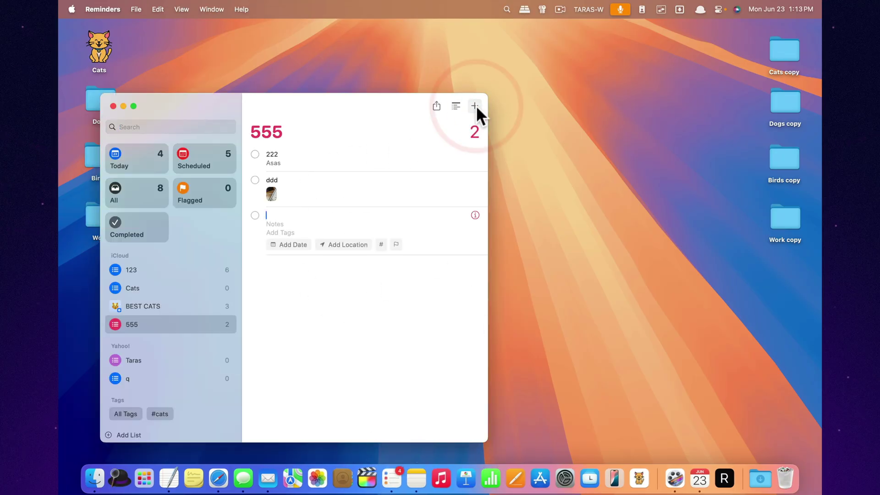
type("663")
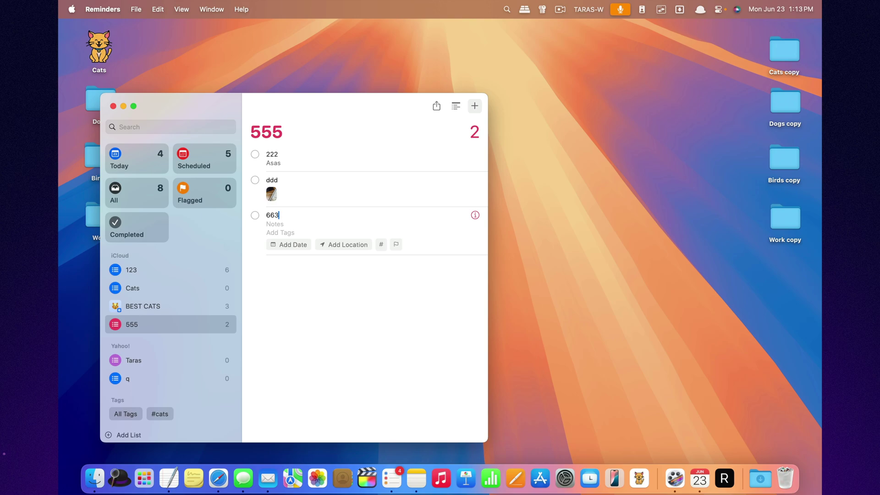
key("Return")
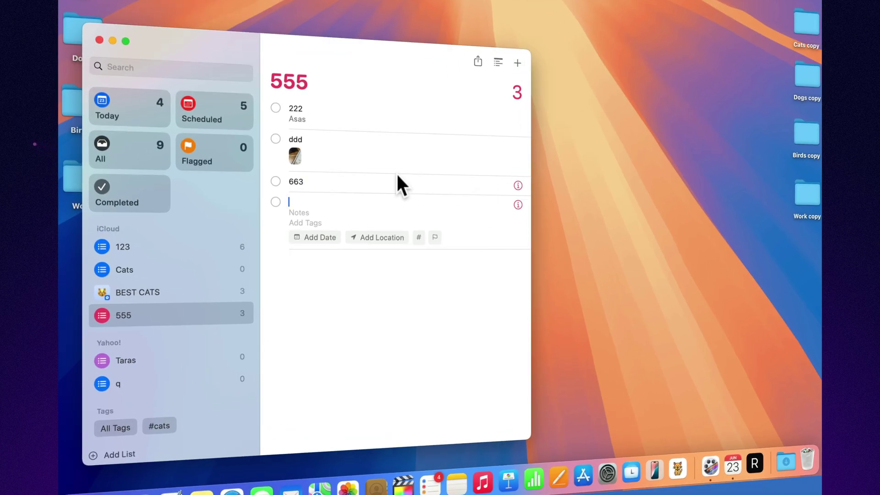
Open the 663 reminder's details and browse Photos for an image to attach.
left_click(397, 175)
left_click(518, 185)
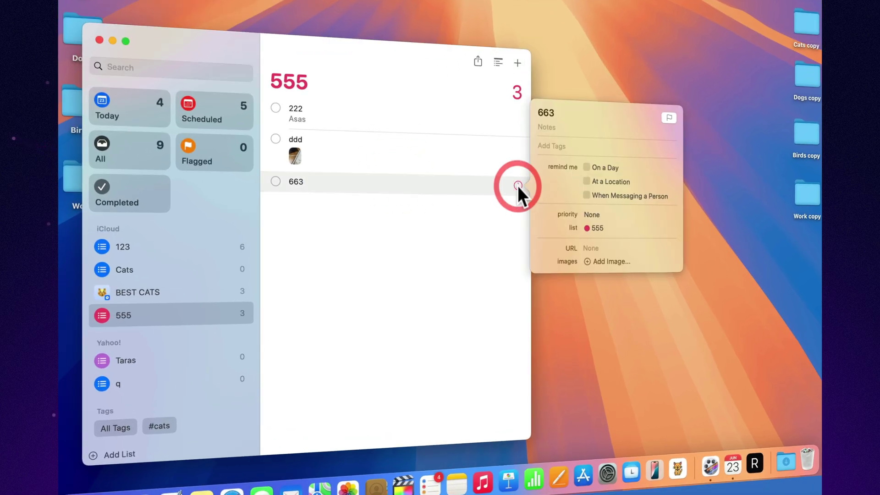
left_click(605, 257)
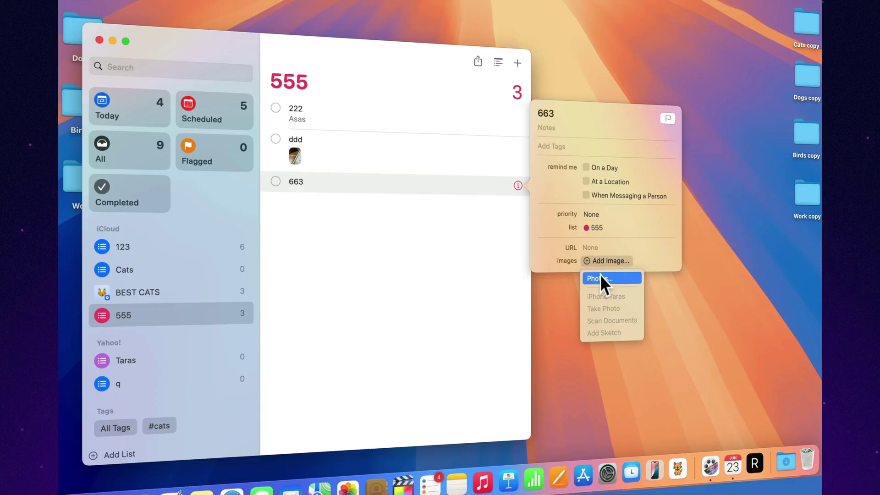
left_click(600, 278)
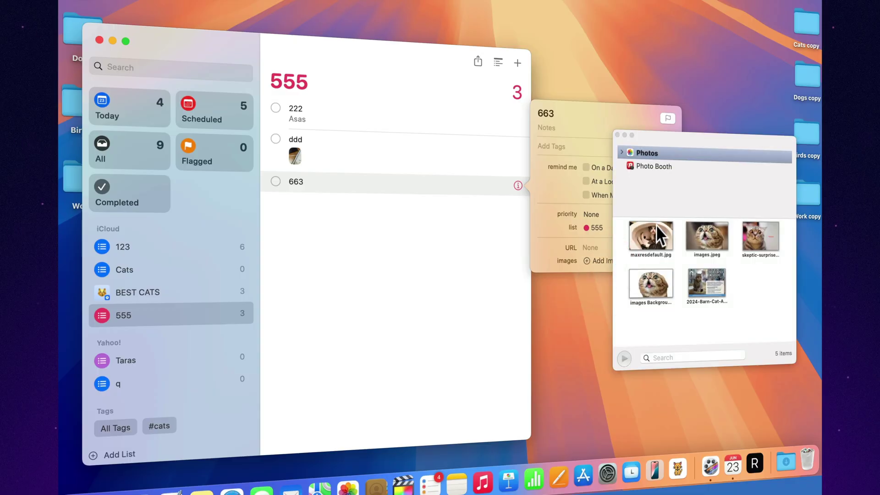
double_click(656, 232)
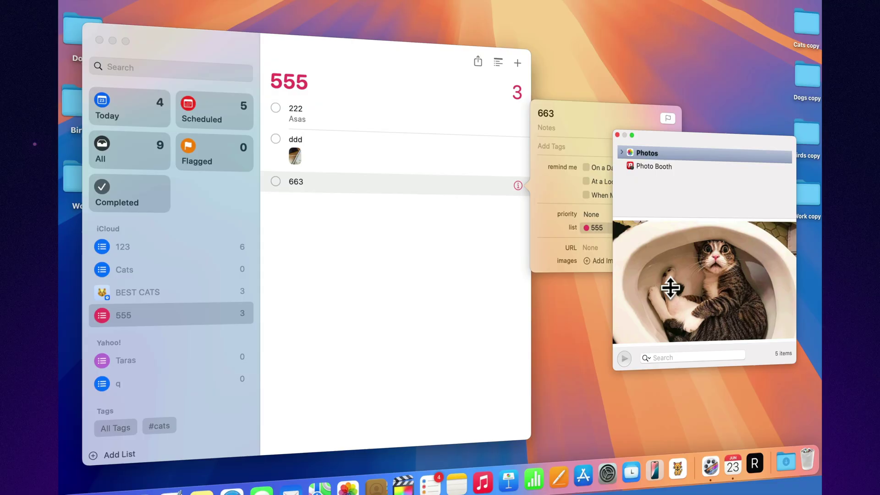
left_click(617, 134)
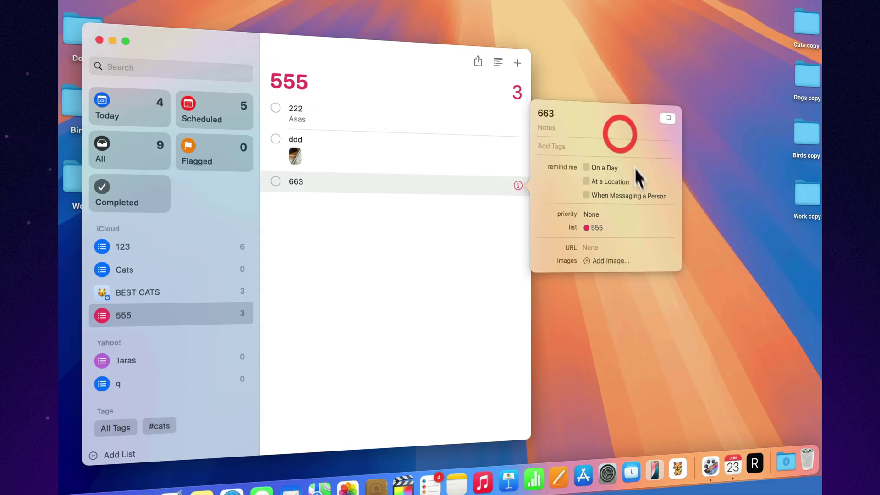
Attach the maxresdefault.jpg cat photo to reminder 663 by dragging it from Photos.
left_click(607, 260)
left_click(609, 277)
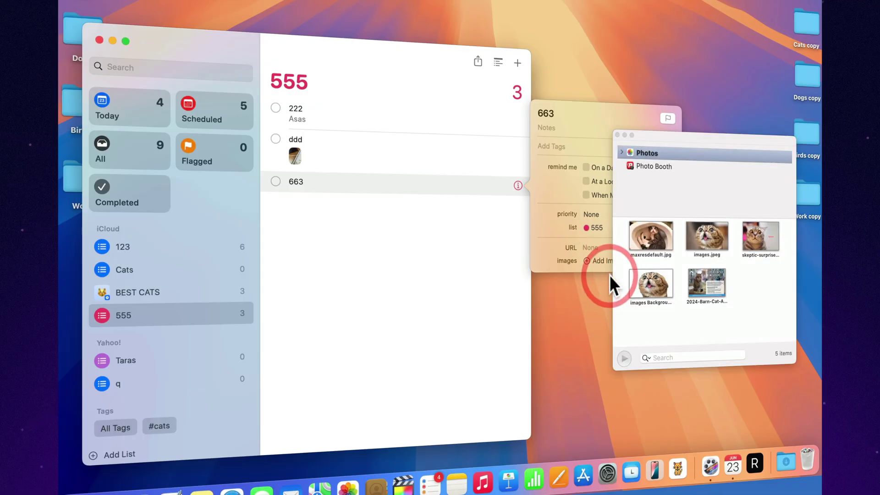
left_click(652, 242)
left_click_drag(651, 241, 368, 187)
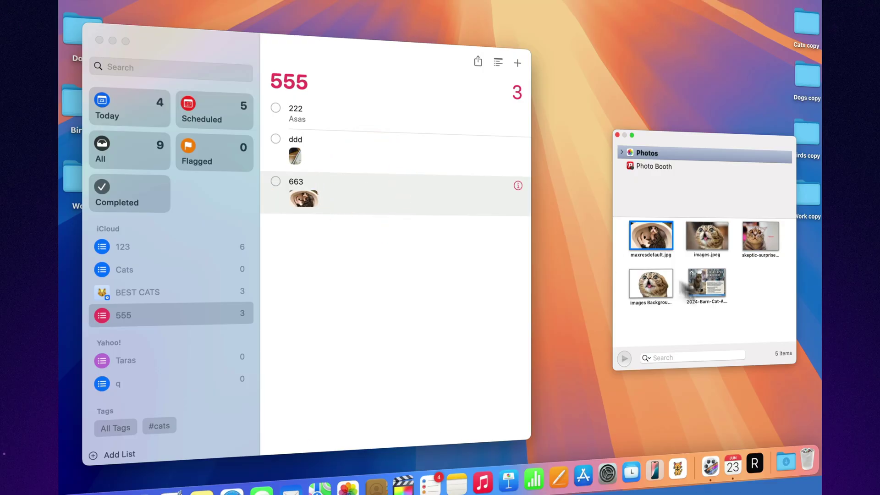
right_click(706, 282)
left_click(697, 329)
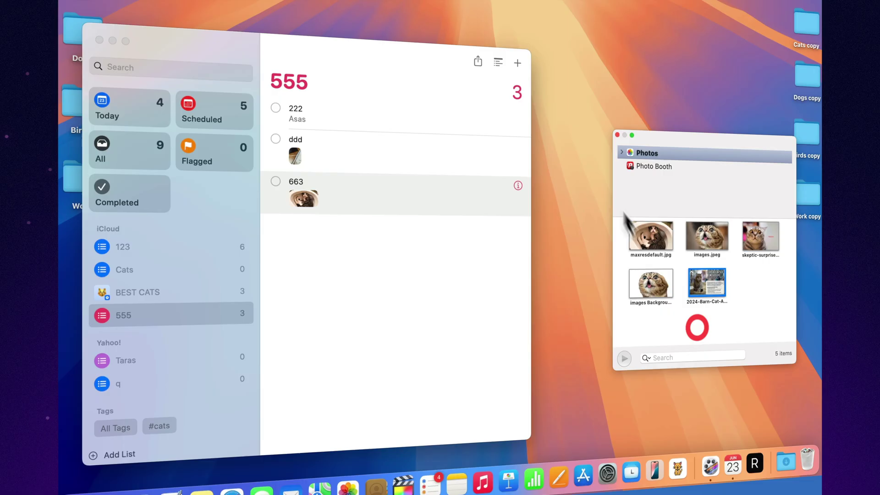
left_click(617, 135)
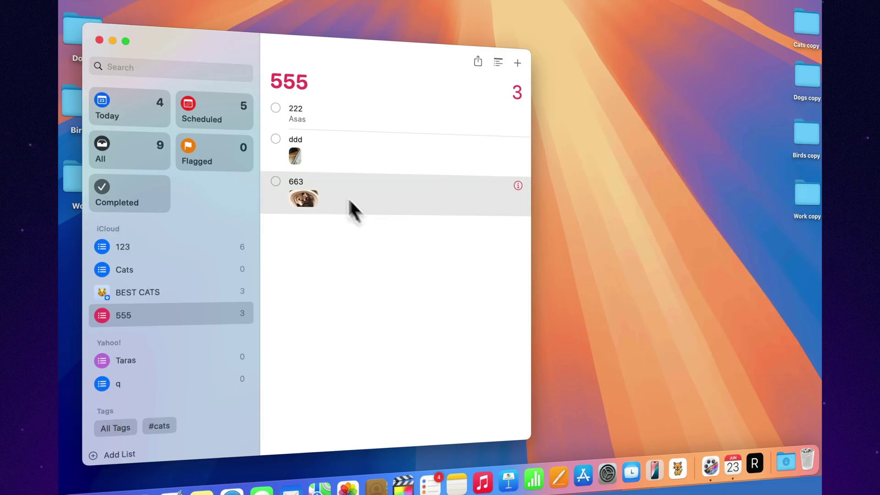
View the attached cat photo full size, then reopen 663's image attachment options.
double_click(336, 195)
left_click(379, 201)
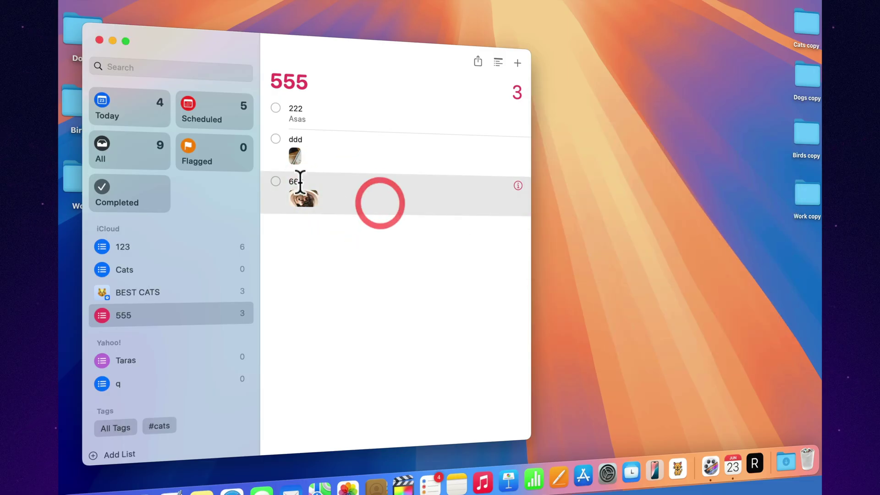
left_click(301, 182)
double_click(300, 232)
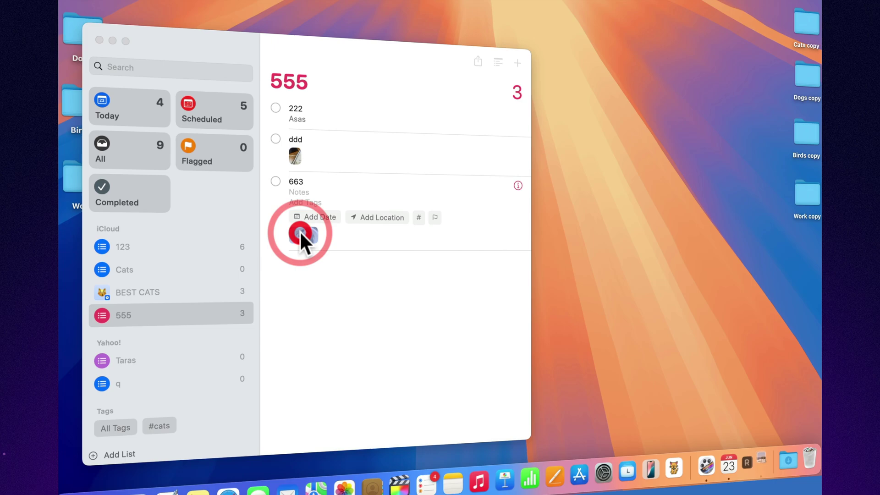
key("super+shift+4")
key("Escape")
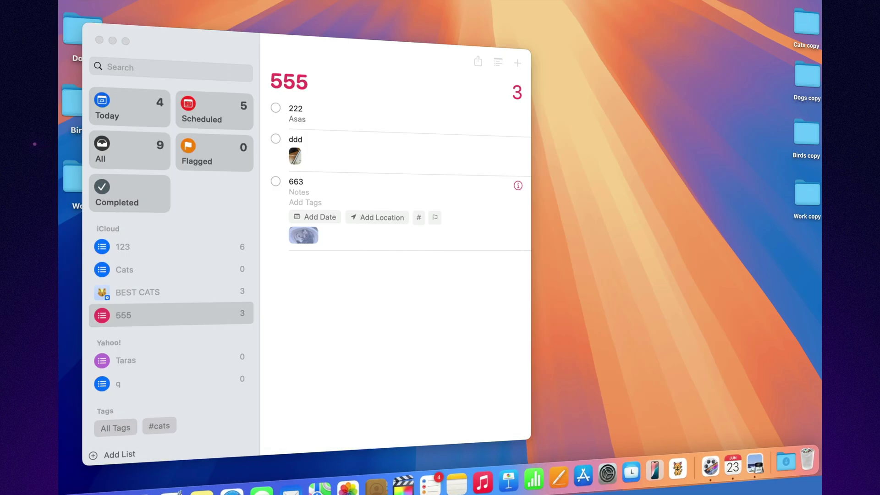
left_click(383, 292)
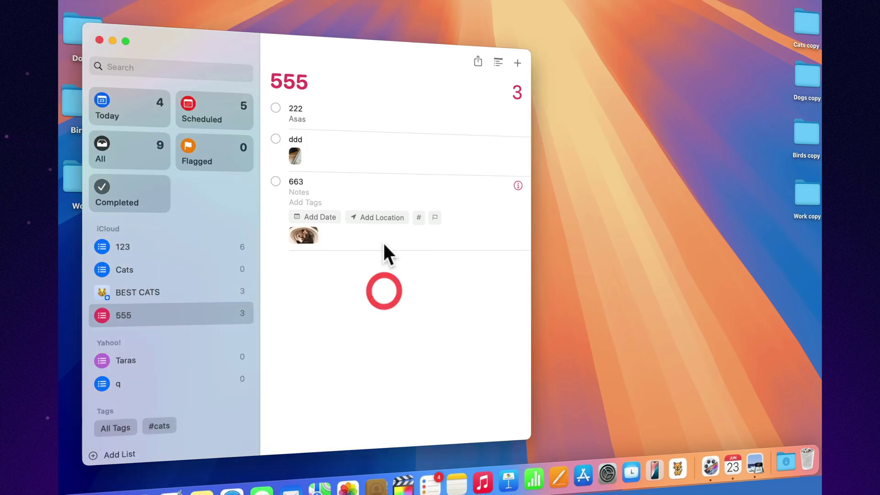
left_click(382, 239)
left_click(520, 185)
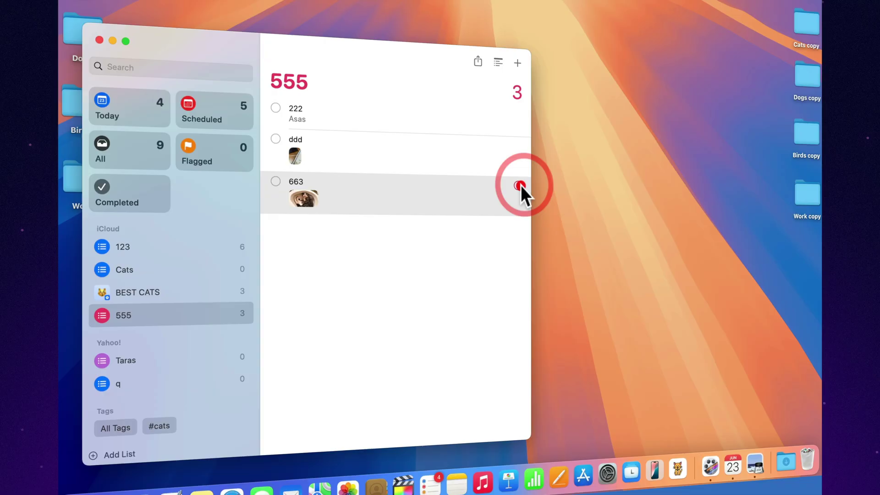
left_click(601, 267)
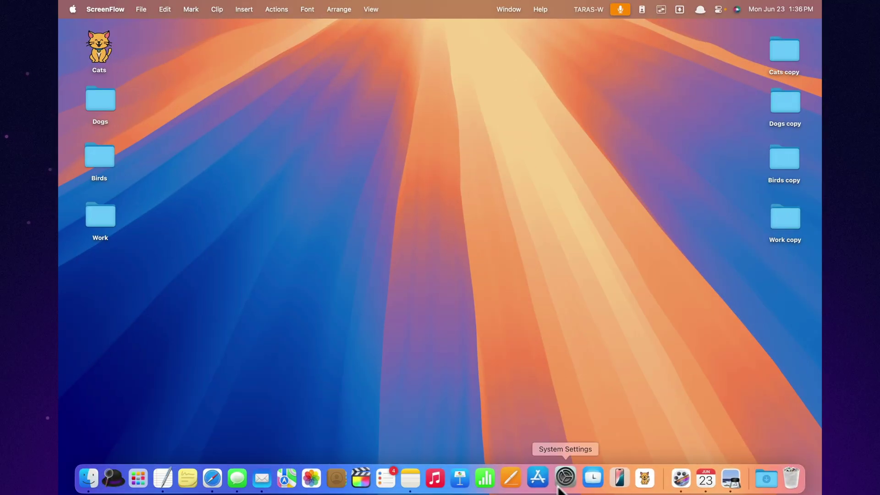
Recolour the 555 list green through its List Info.
left_click(394, 489)
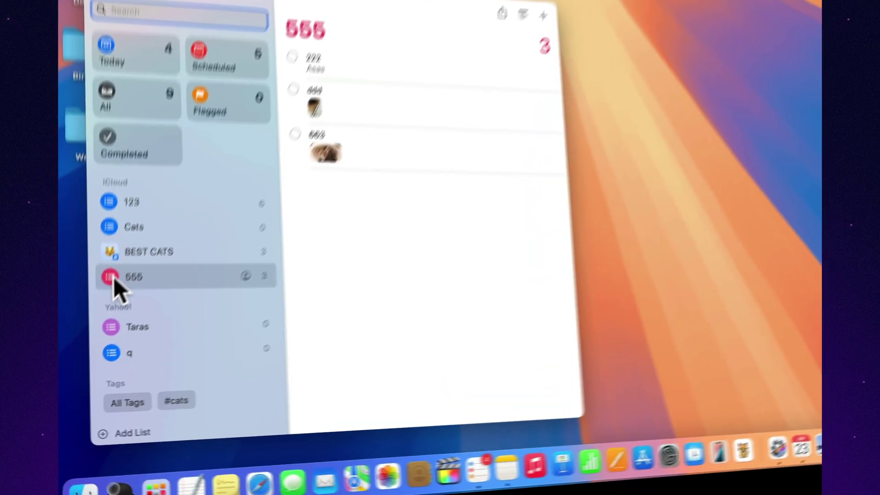
right_click(117, 324)
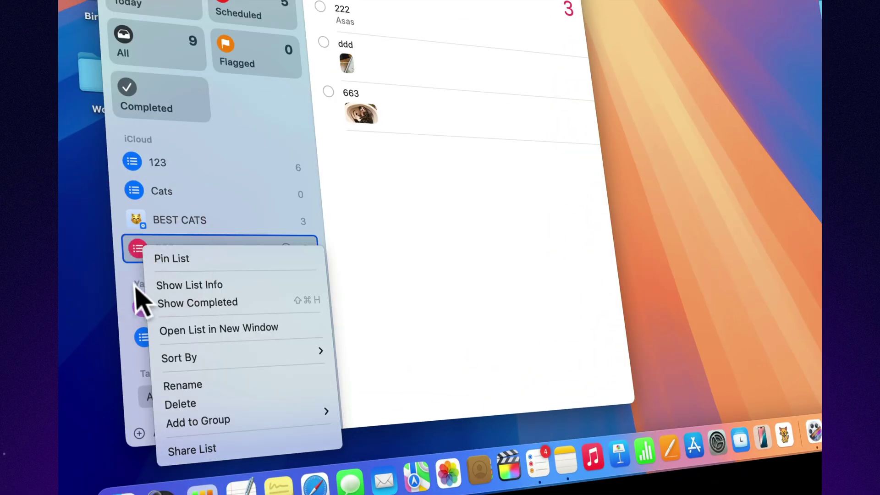
left_click(152, 288)
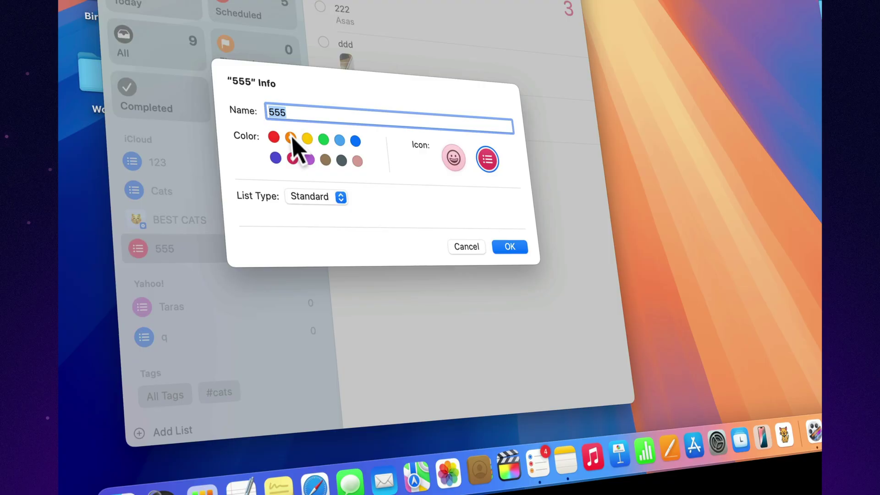
left_click(290, 137)
left_click(323, 139)
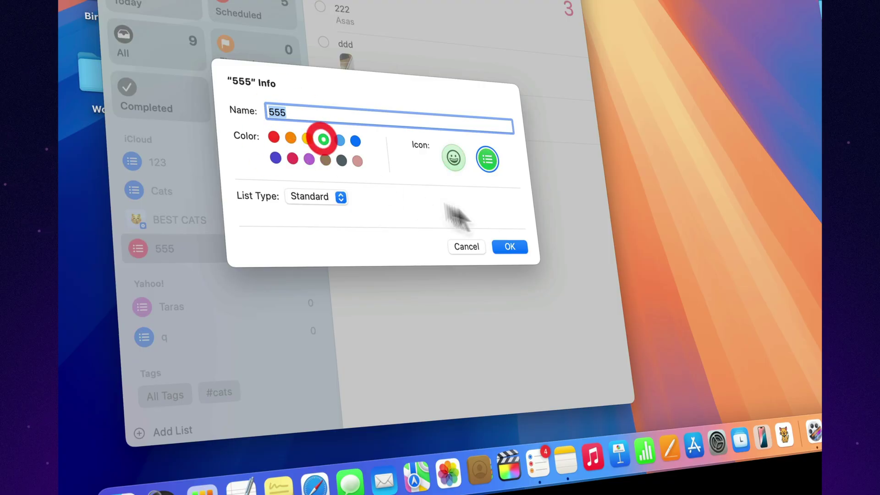
left_click(509, 246)
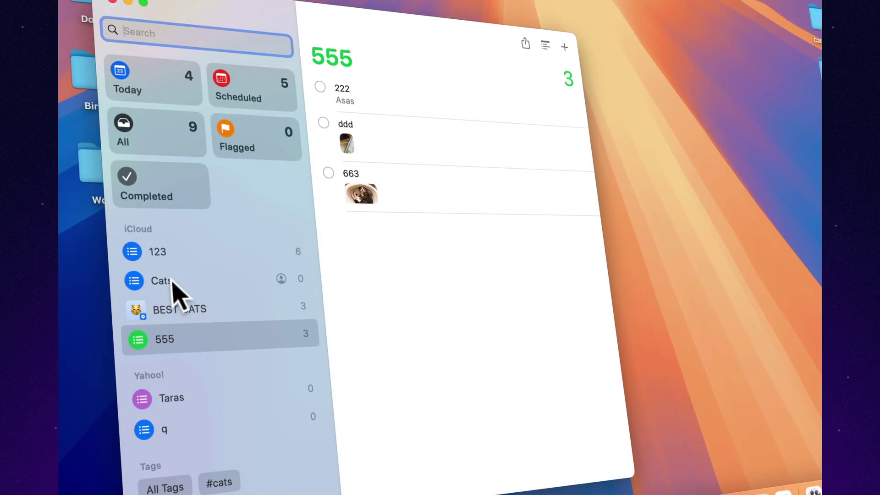
Change the Cats list's colour to dark grey.
left_click(174, 282)
right_click(177, 289)
left_click(191, 316)
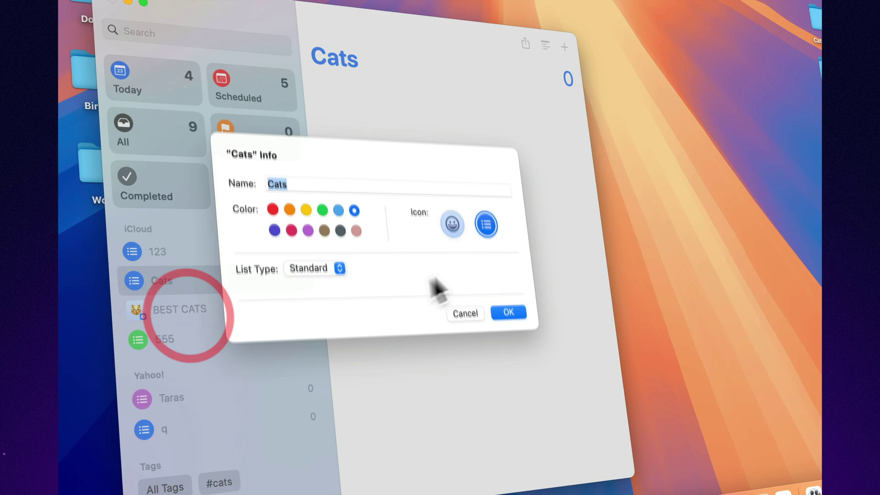
left_click(486, 234)
left_click(338, 223)
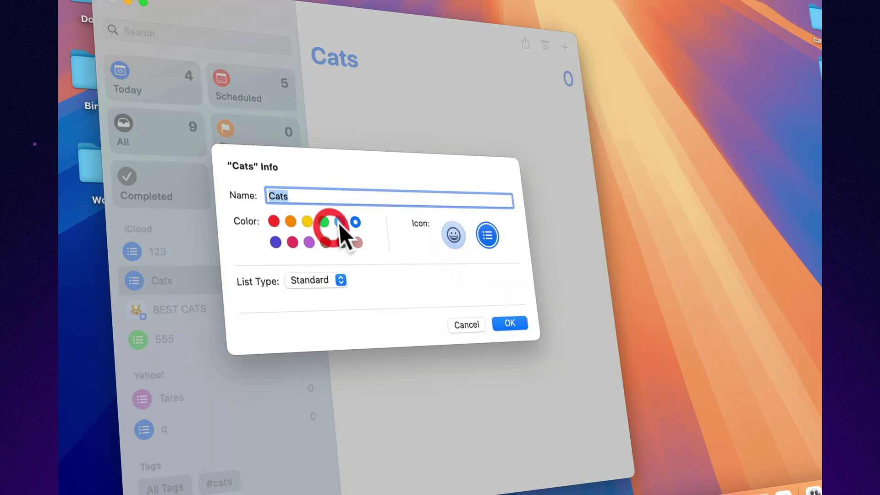
left_click(357, 242)
left_click(342, 243)
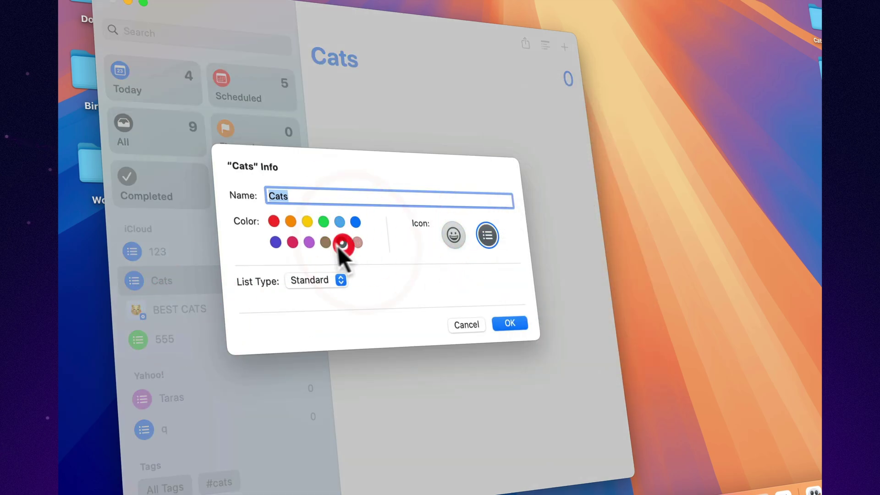
left_click(510, 322)
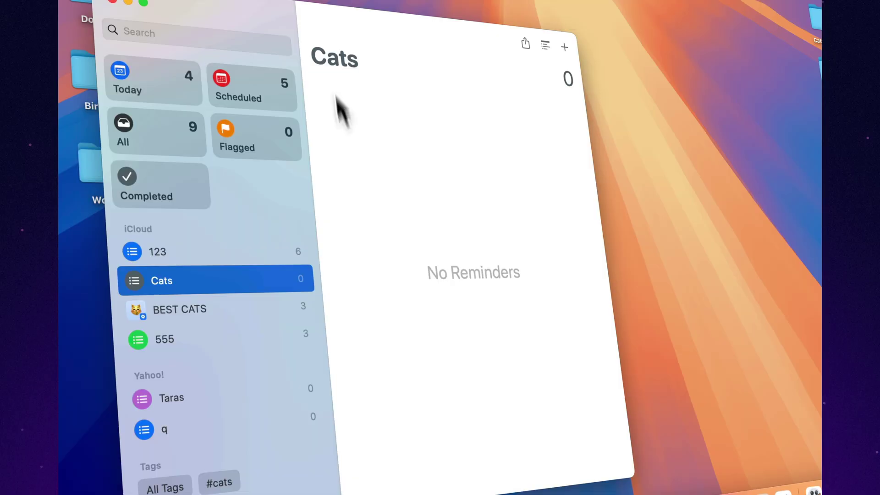
Colour the 123 list yellow and start a new blank reminder in it.
left_click(190, 249)
right_click(165, 252)
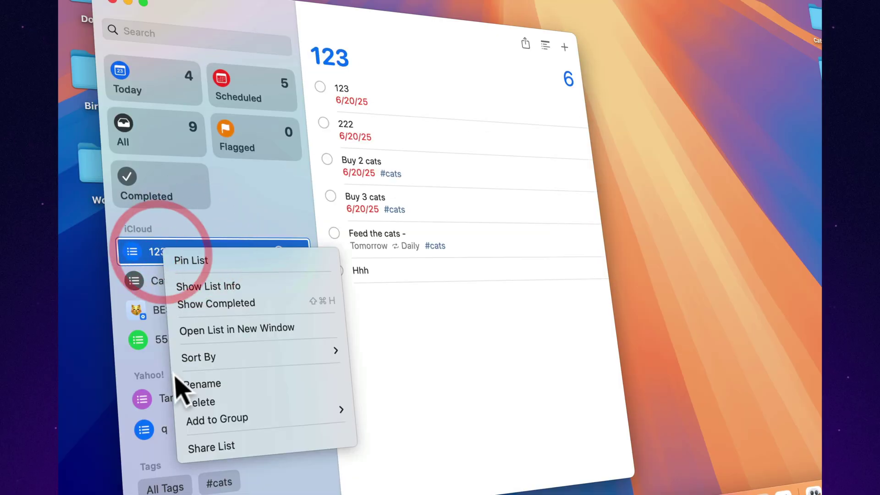
left_click(215, 287)
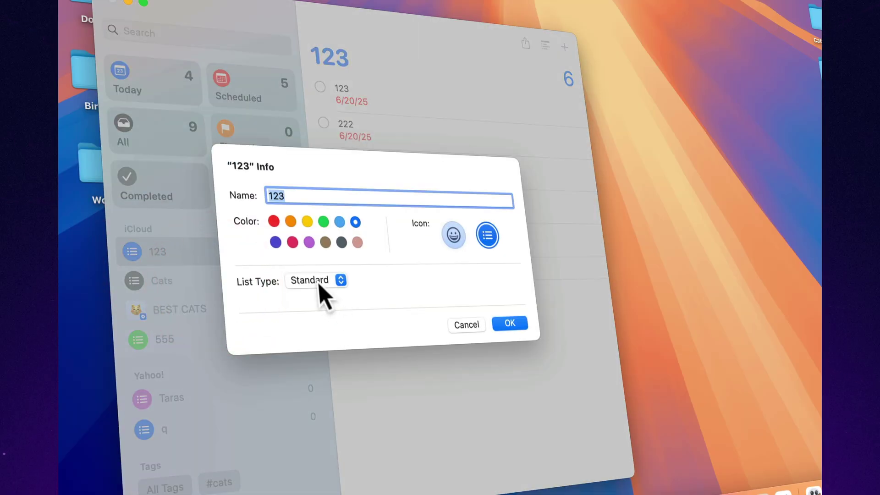
left_click(306, 221)
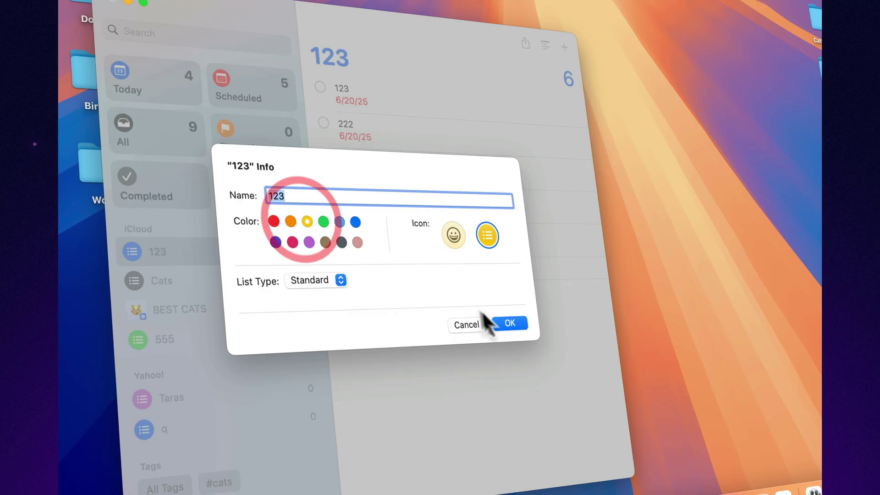
left_click(511, 324)
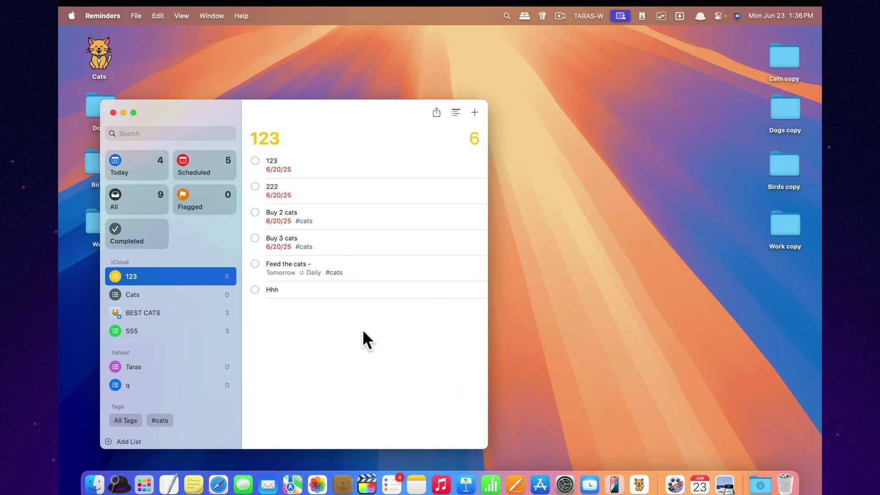
left_click(345, 325)
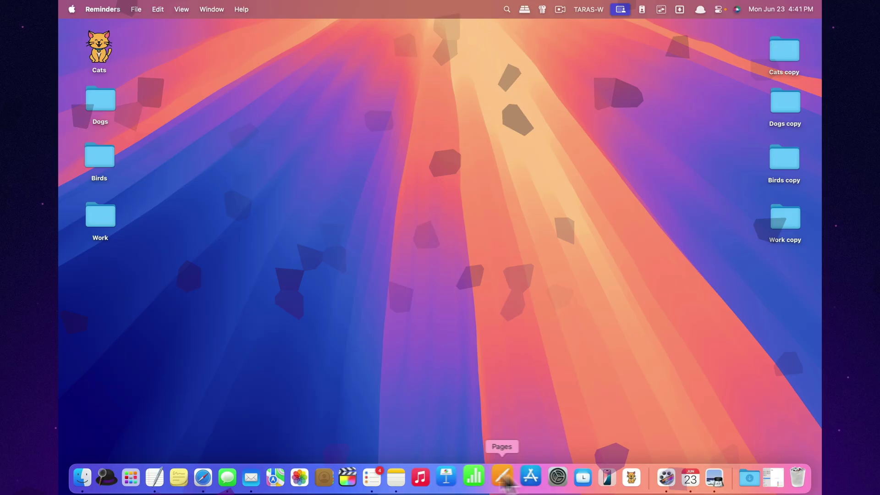
Open the Cats list's Share List options and reveal who may invite others.
left_click(761, 478)
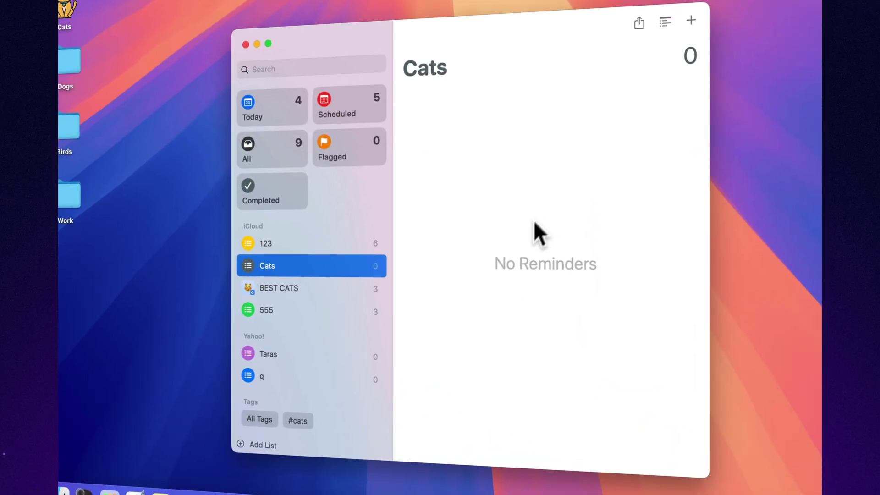
right_click(313, 262)
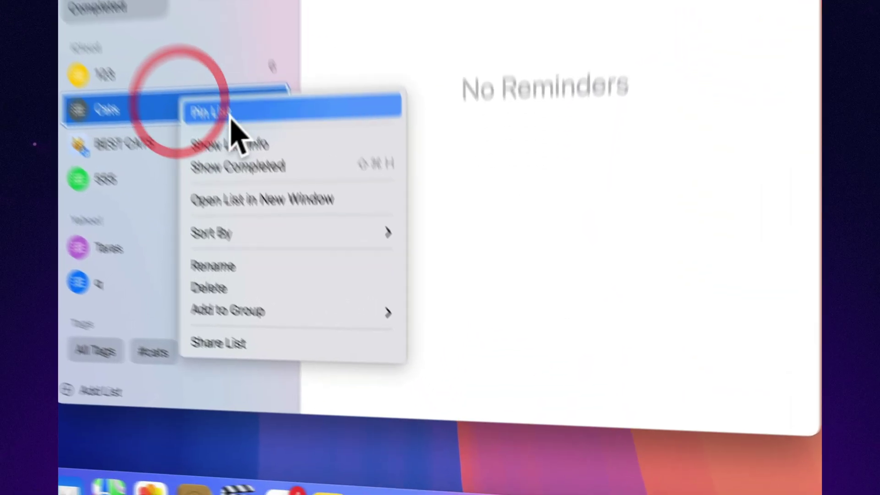
left_click(338, 414)
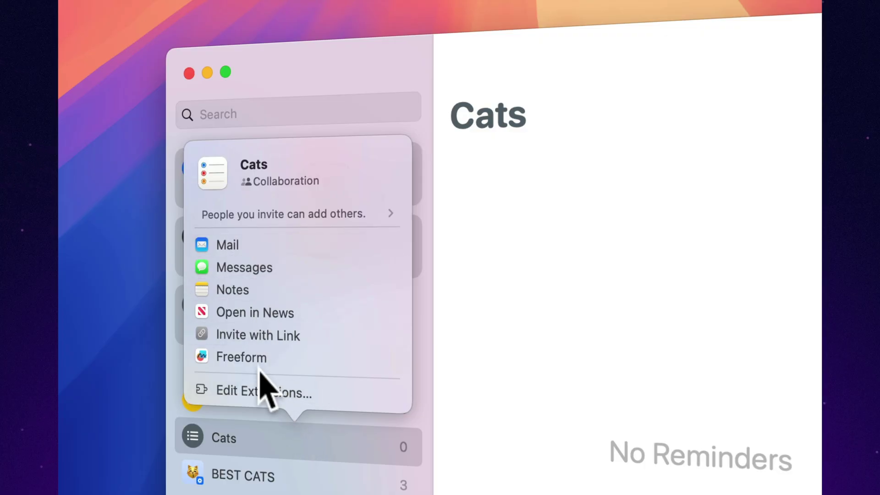
left_click(388, 216)
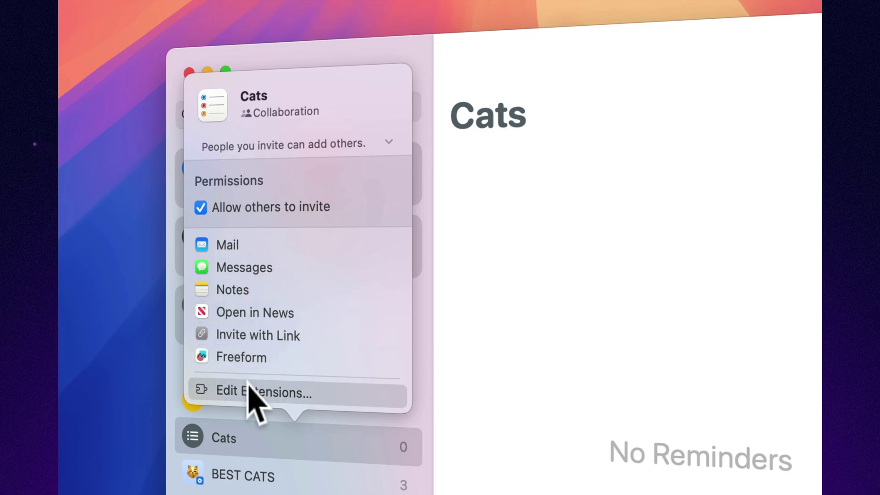
left_click(329, 476)
left_click(323, 447)
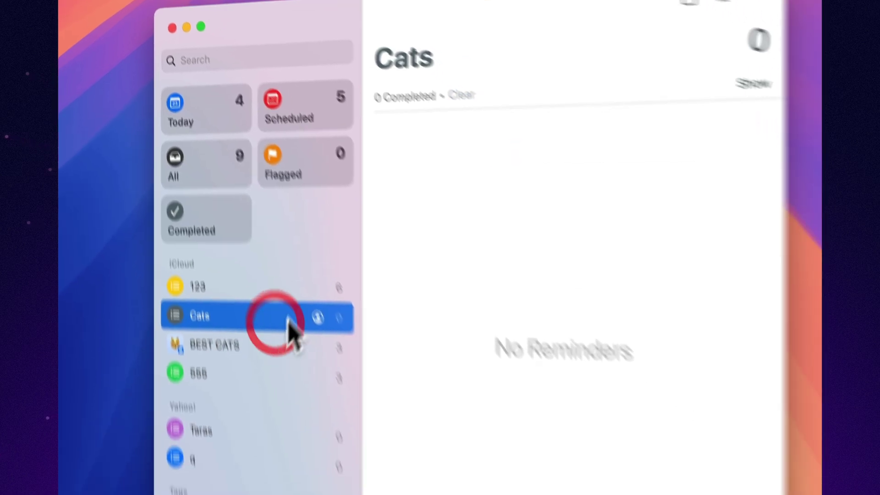
left_click(317, 316)
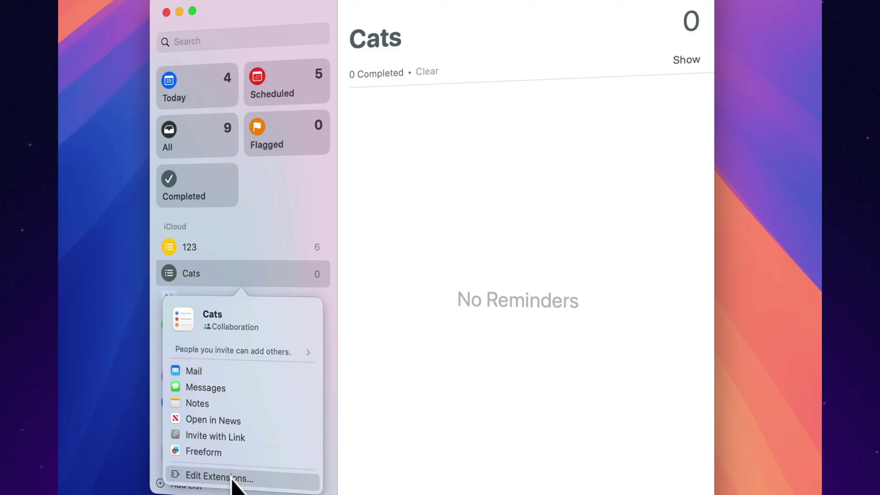
Try sharing the Cats list through Notes, then cancel without sharing.
right_click(281, 271)
left_click(306, 455)
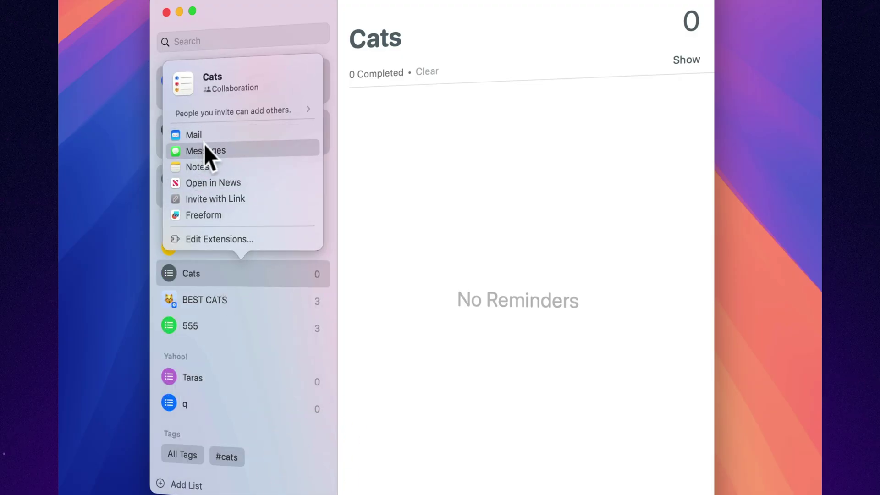
left_click(205, 161)
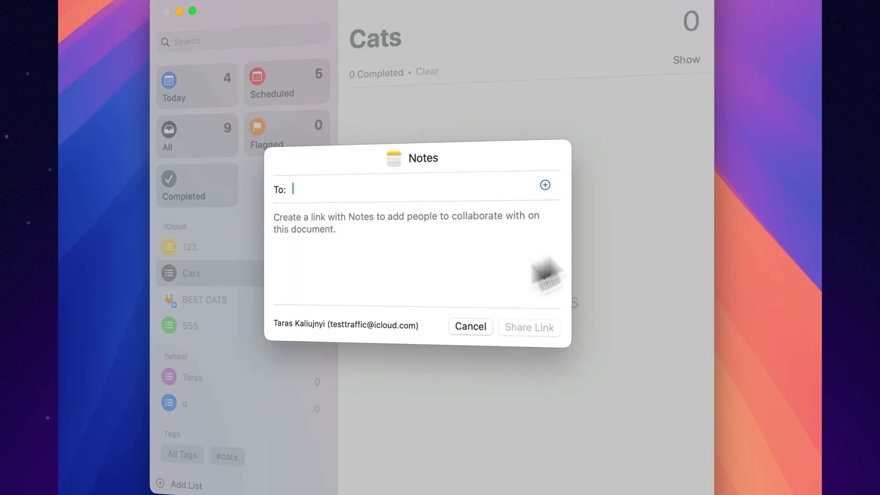
left_click(466, 327)
right_click(256, 273)
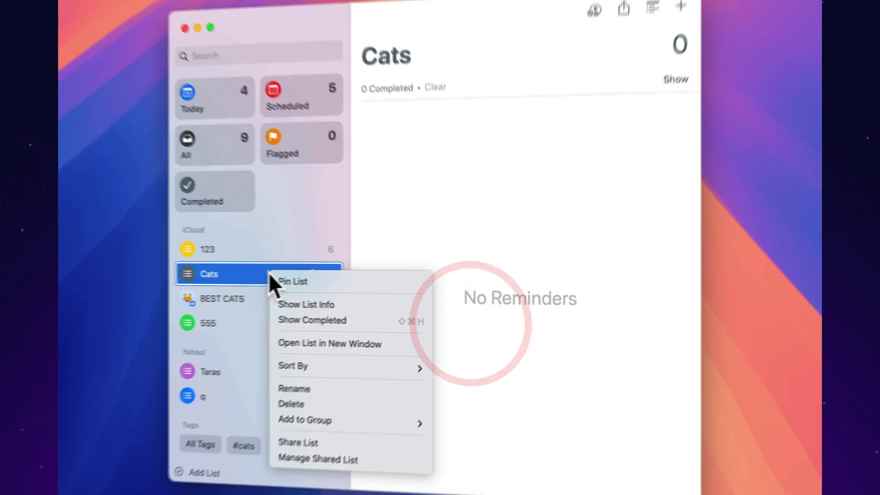
mouse_move(304, 421)
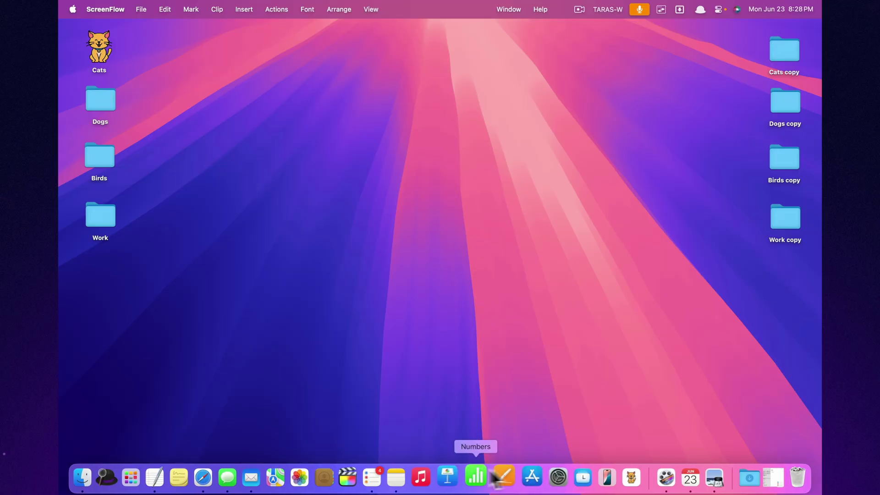
Add a Choose color reminder to Cats and nest it under Choose cat as a subtask.
left_click(759, 472)
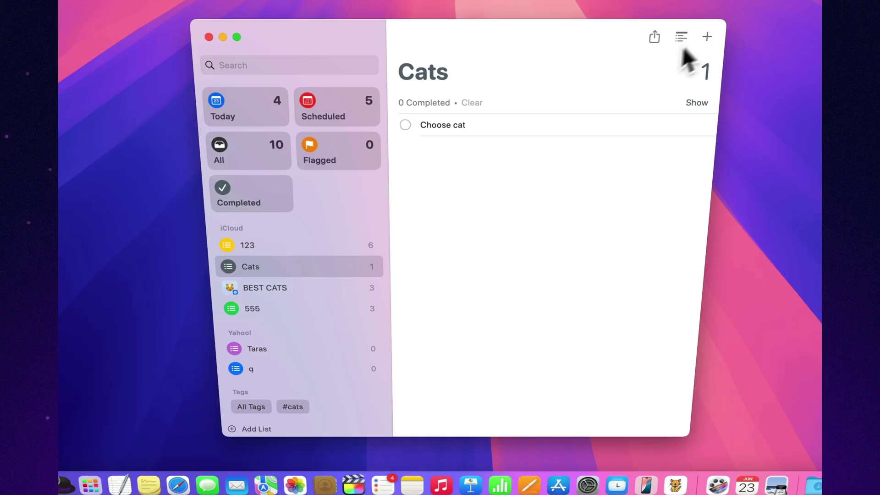
left_click(707, 37)
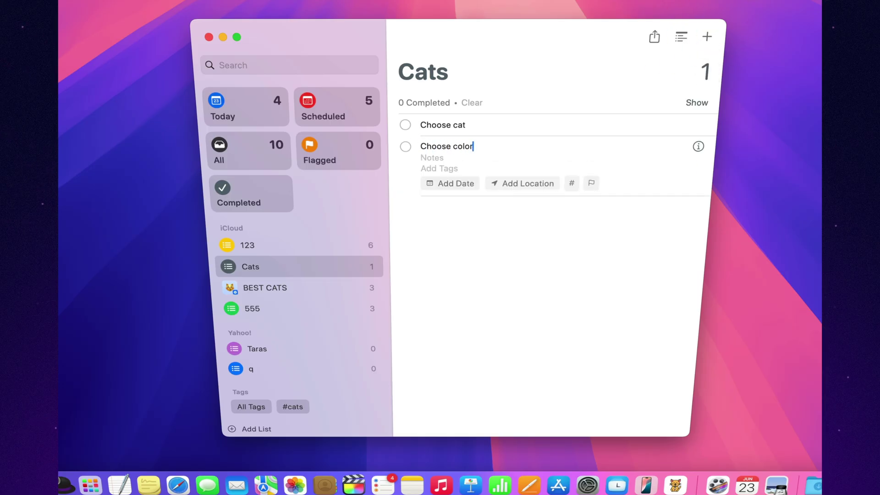
key("Return")
left_click(580, 267)
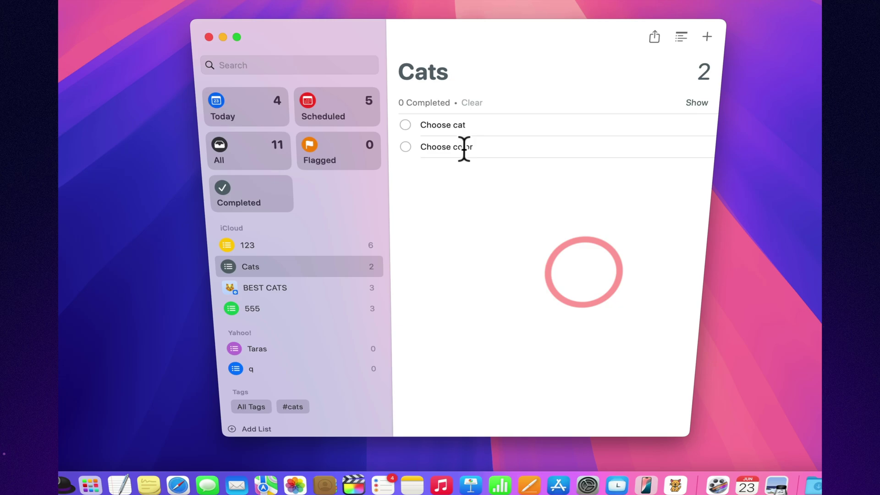
left_click(437, 147)
left_click(472, 147)
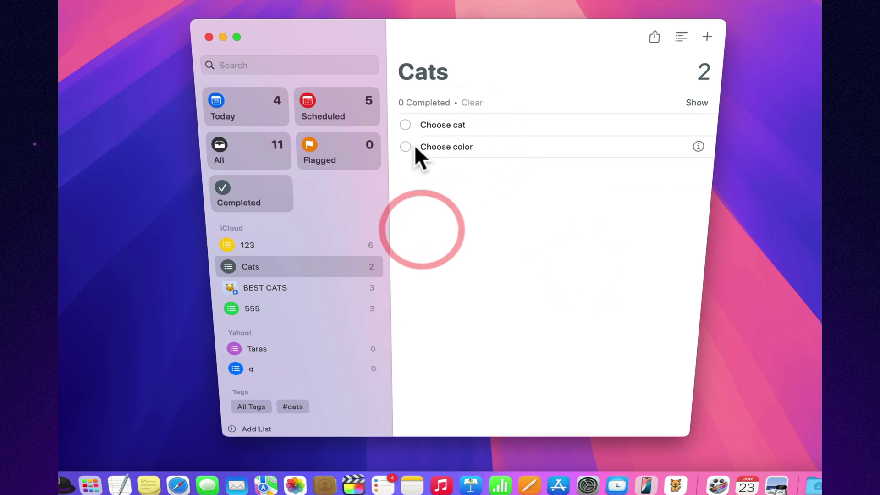
left_click_drag(414, 146, 473, 124)
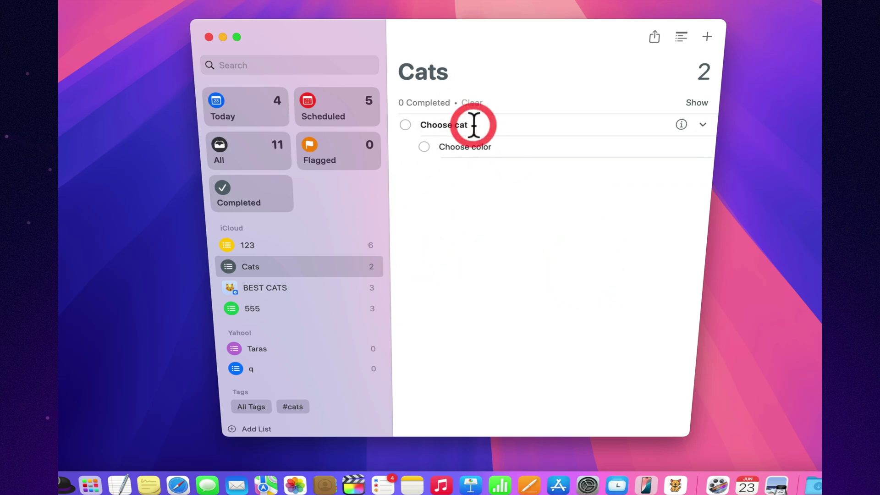
left_click(699, 124)
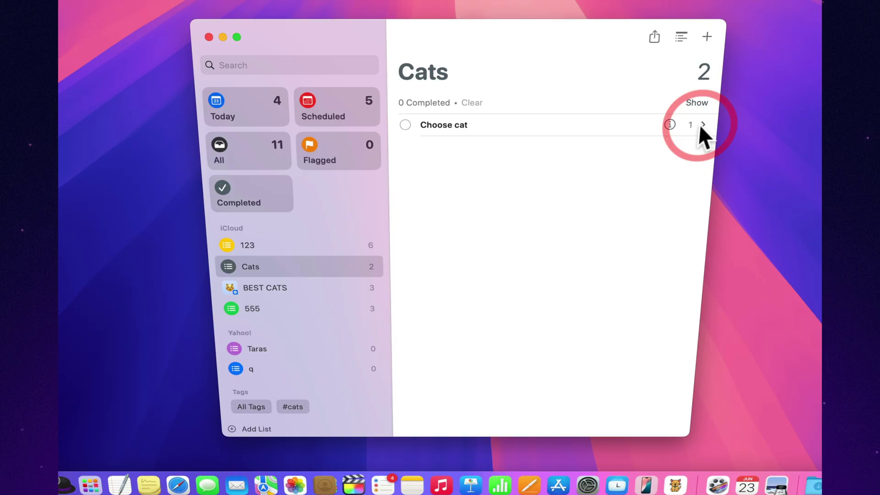
left_click(700, 123)
Give the Choose color subtask notes 1, 2 and 3 on separate lines.
left_click(497, 147)
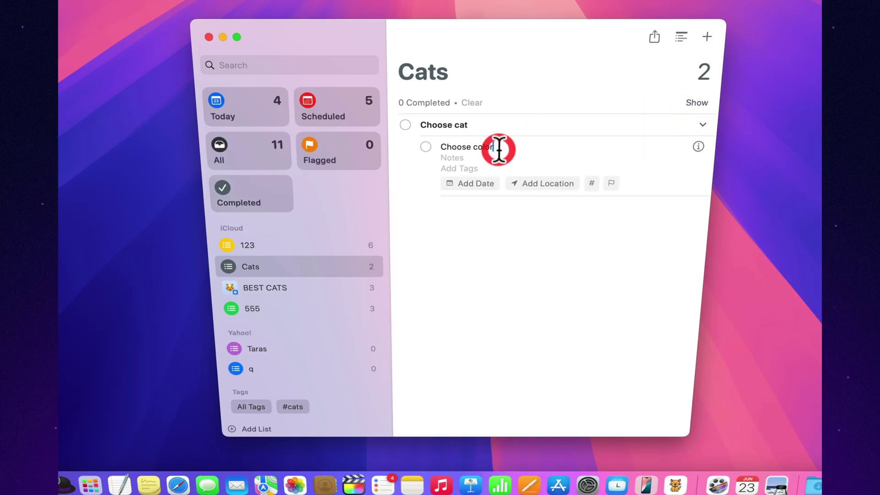
left_click(478, 157)
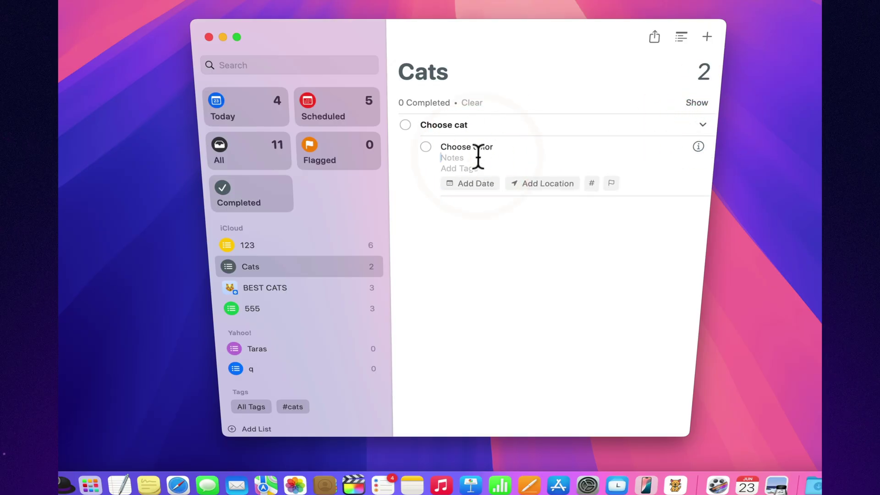
type("1")
key("Return")
type("2")
key("Return")
type("3")
key("Return")
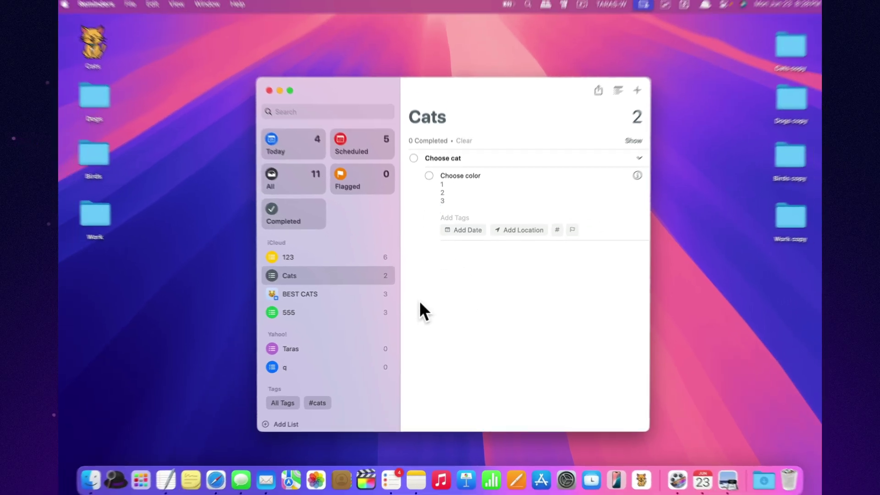
left_click(412, 296)
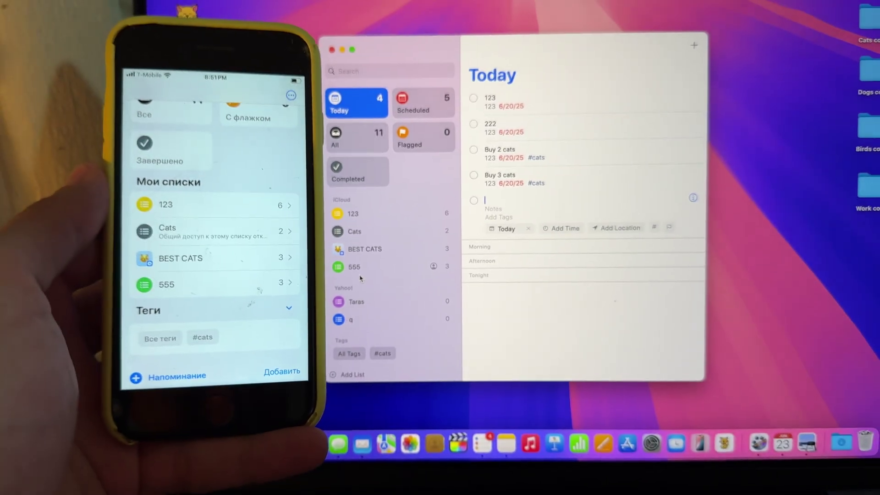
Enter 'remind me to feed the cat tomorrow at 9am' in Spotlight.
type("remind me to feed the cat tomorrow at 9am")
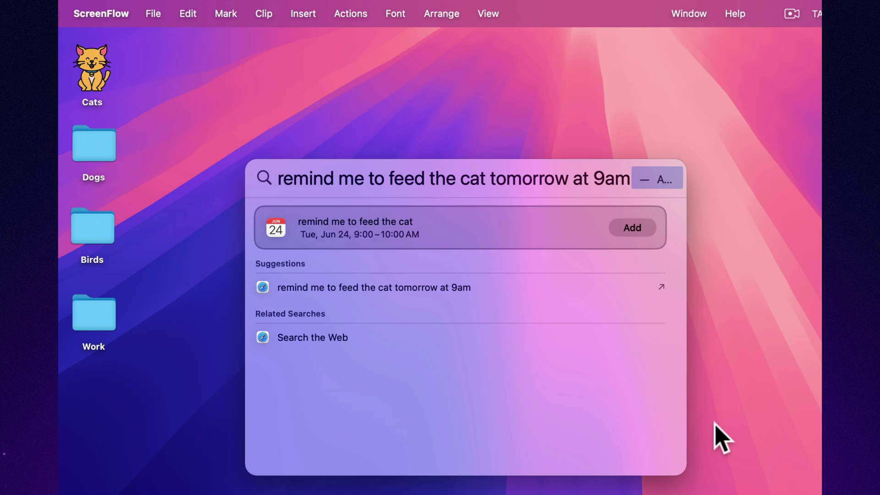
Add the suggested Jun 24, 9–10 AM 'remind me to feed the cat' event to Calendar.
left_click(637, 229)
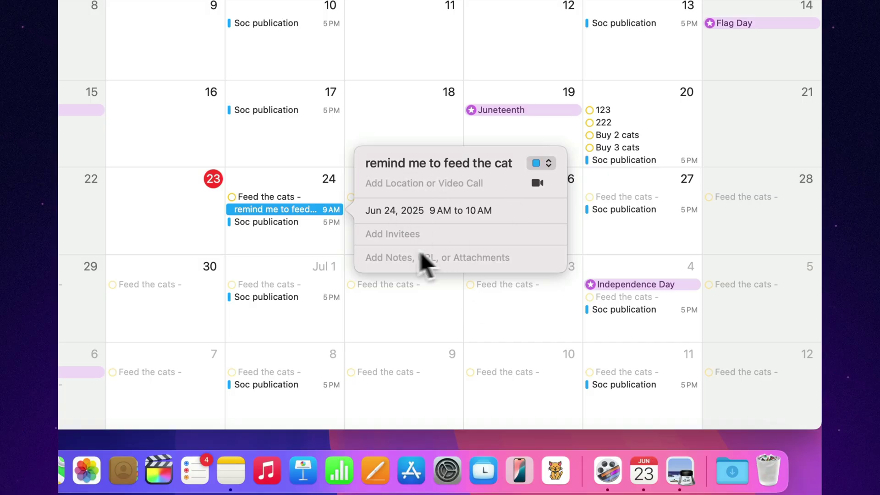
View the Get Info details of the 'remind me to feed the cat' event on June 24, then close them.
left_click(387, 286)
right_click(275, 210)
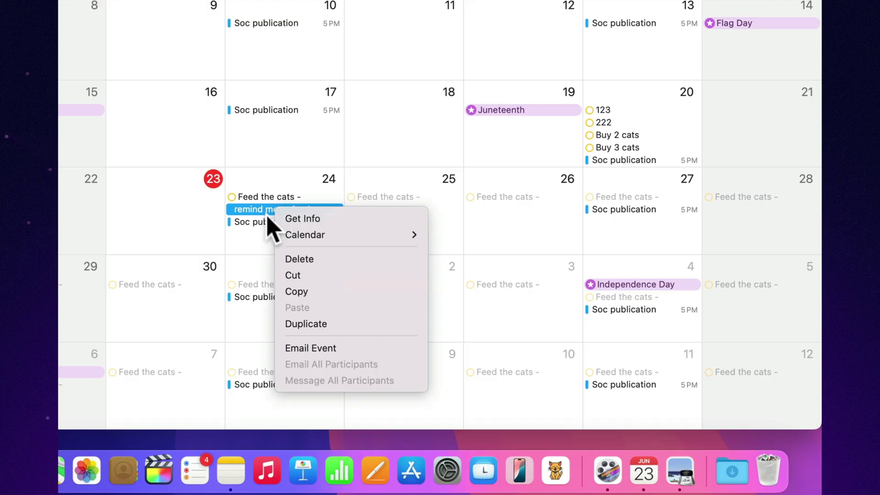
left_click(302, 219)
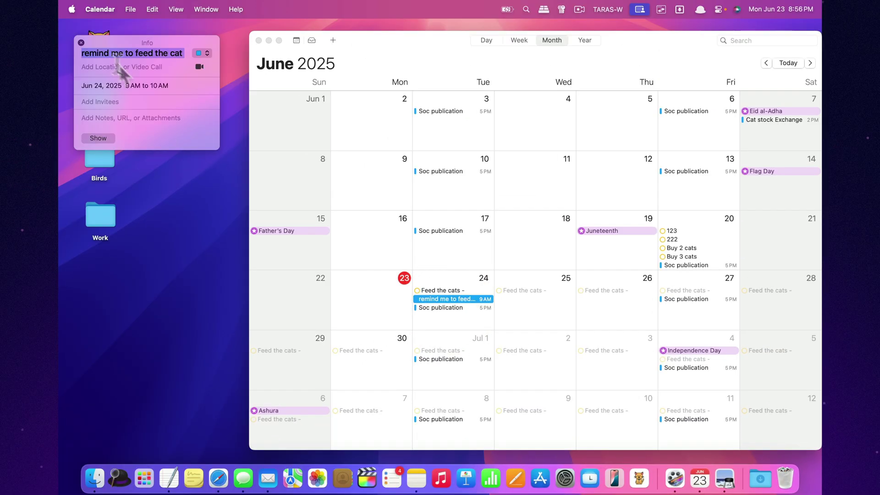
left_click(82, 43)
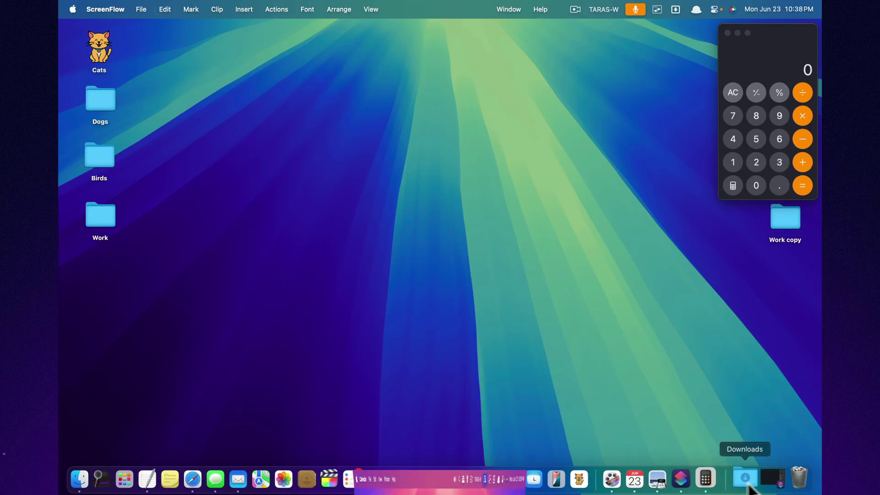
Start a new shortcut with an Open App action set to Calculator.
left_click(762, 480)
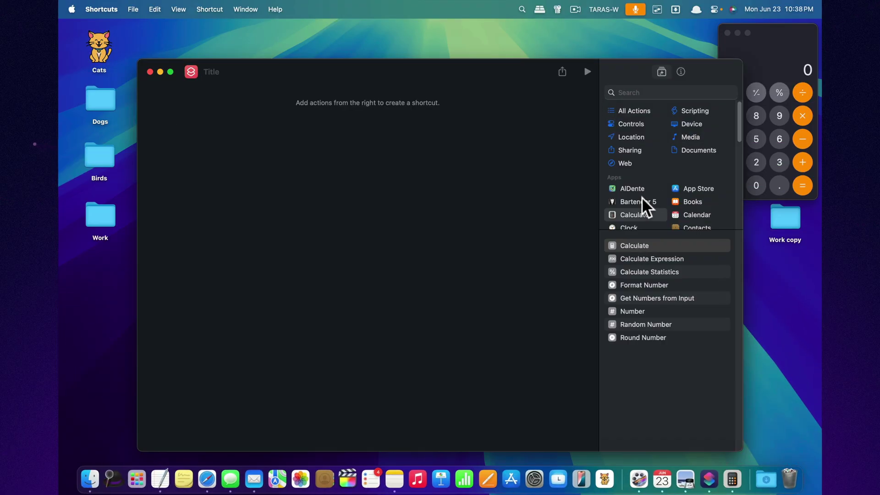
left_click(640, 110)
double_click(644, 264)
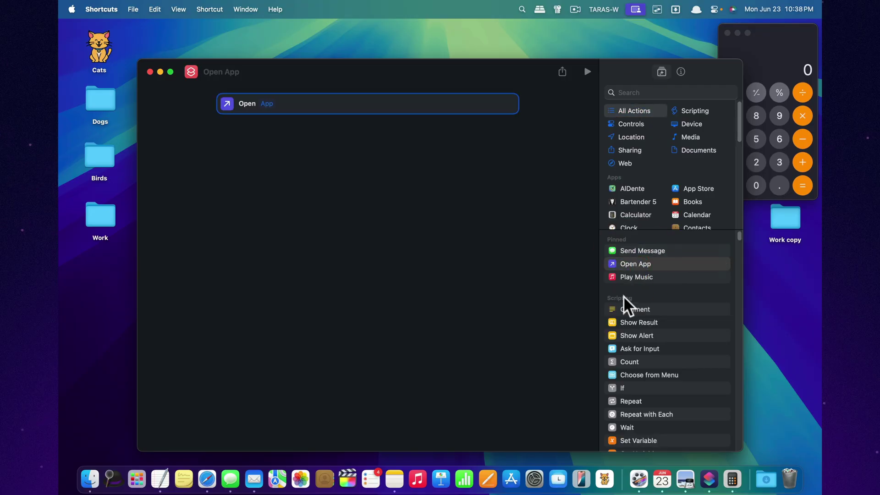
left_click(635, 216)
left_click(266, 104)
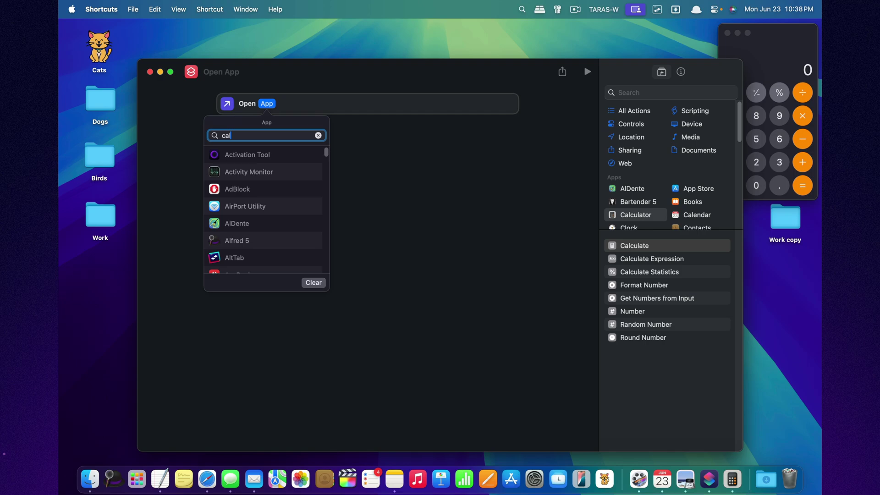
left_click(267, 156)
left_click(353, 107)
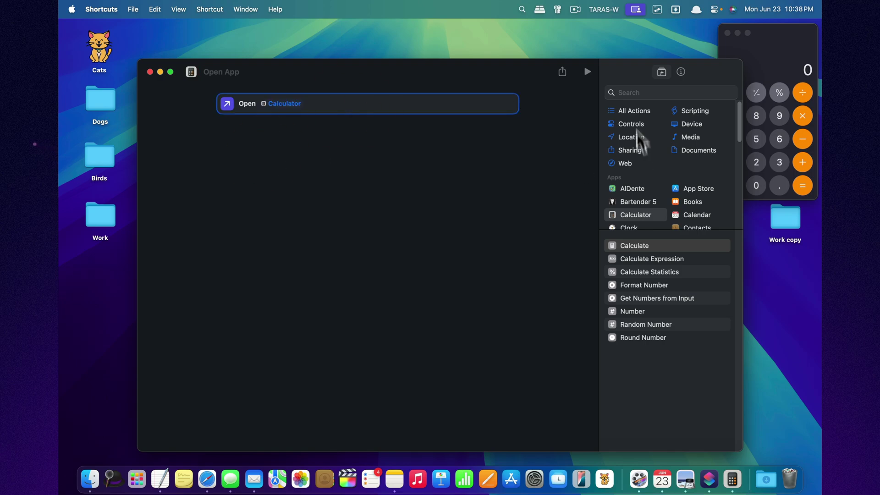
Add an Add New Reminder action targeting the 123 list below the Calculator step.
left_click(638, 92)
type("remid")
key("BackSpace")
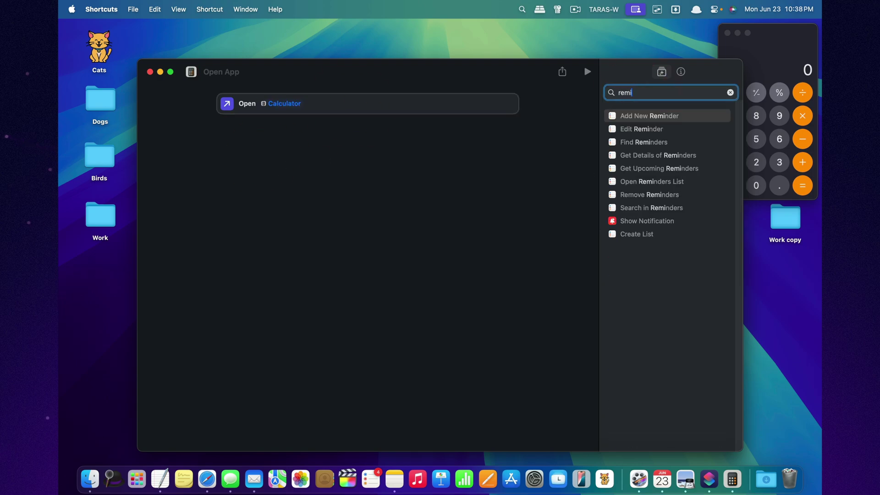
left_click_drag(642, 120, 409, 151)
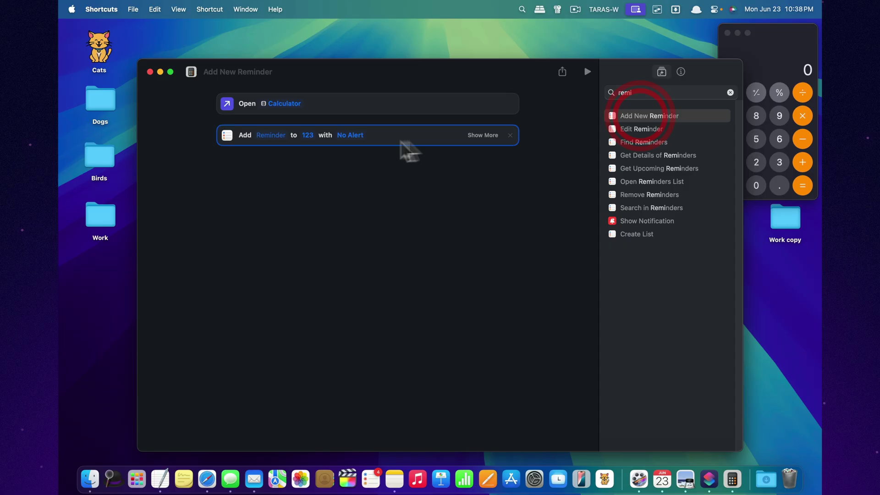
left_click(306, 135)
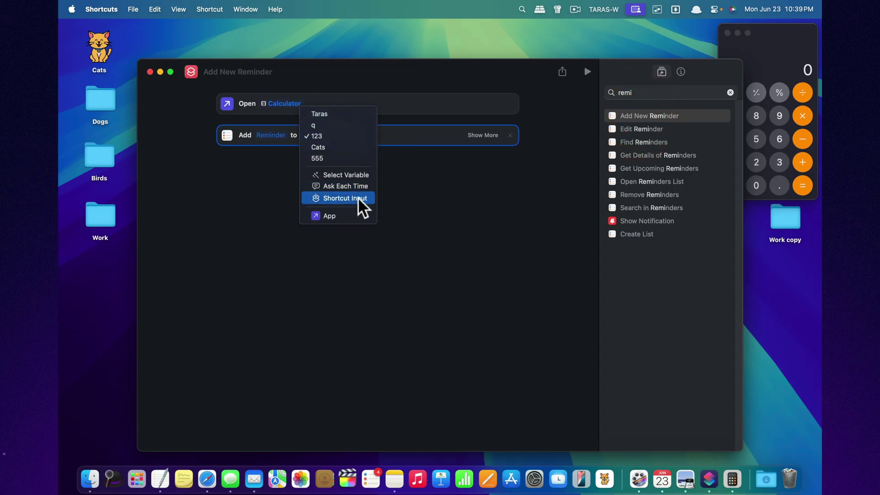
left_click(359, 176)
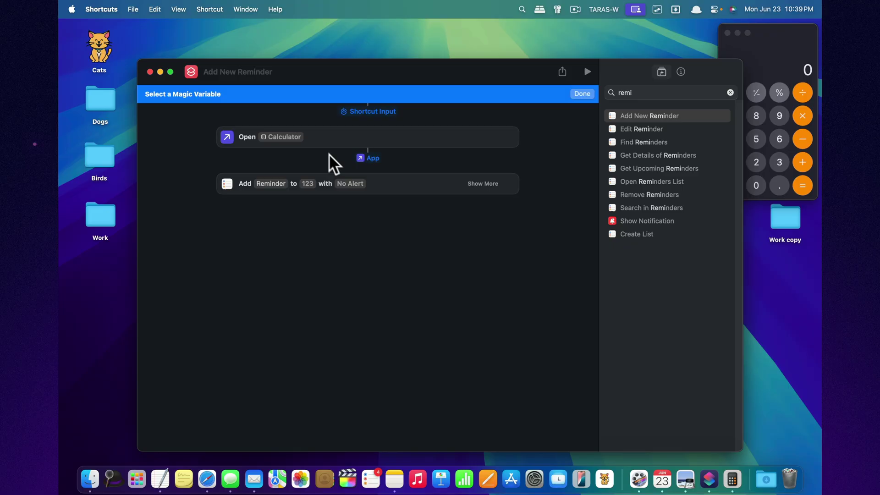
left_click(583, 94)
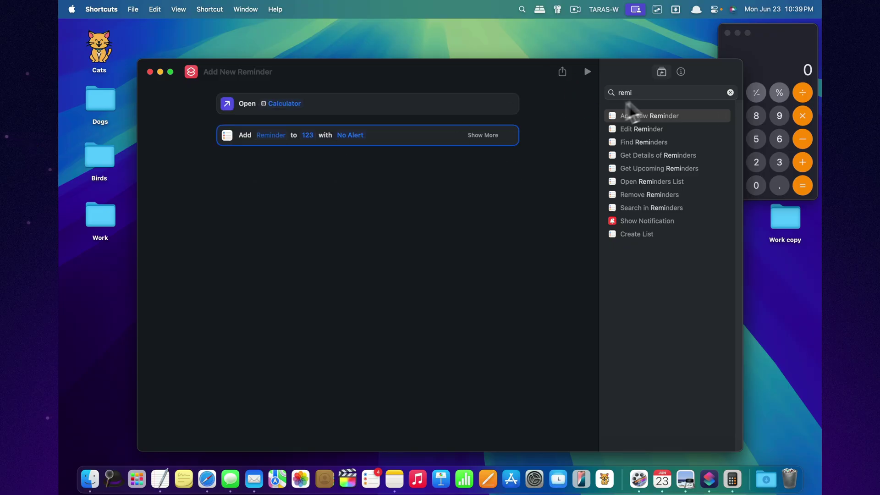
Run the shortcut, clear the missing-title error, close Calculator, and run it again.
left_click(587, 72)
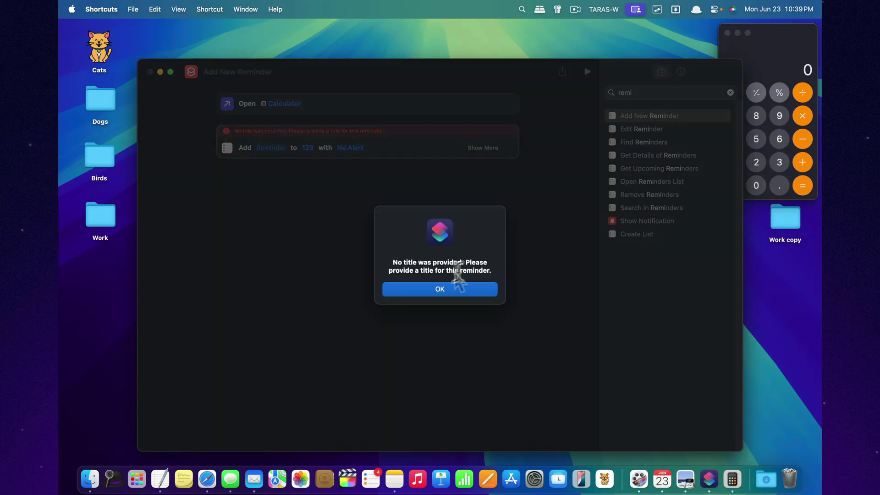
left_click(437, 290)
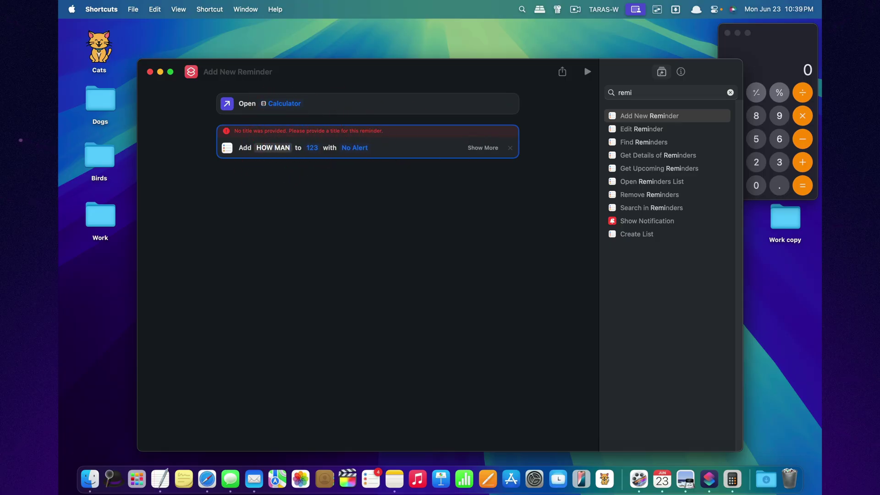
left_click(727, 32)
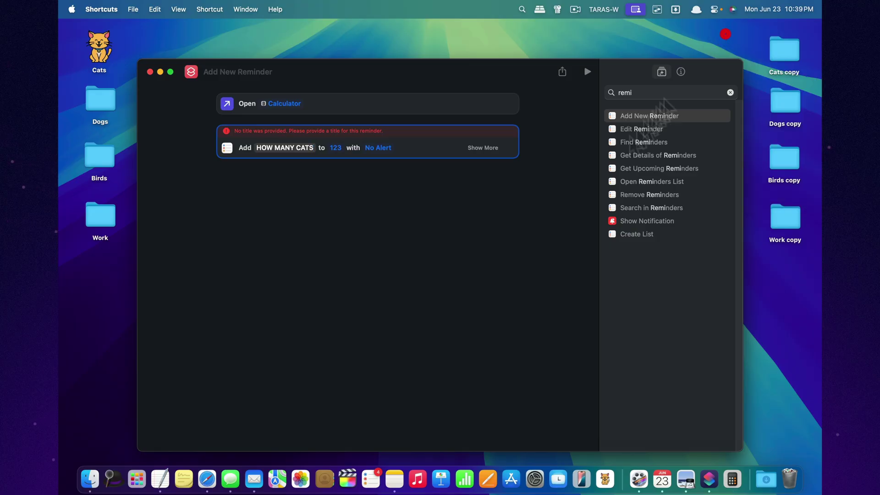
left_click(468, 336)
left_click(586, 72)
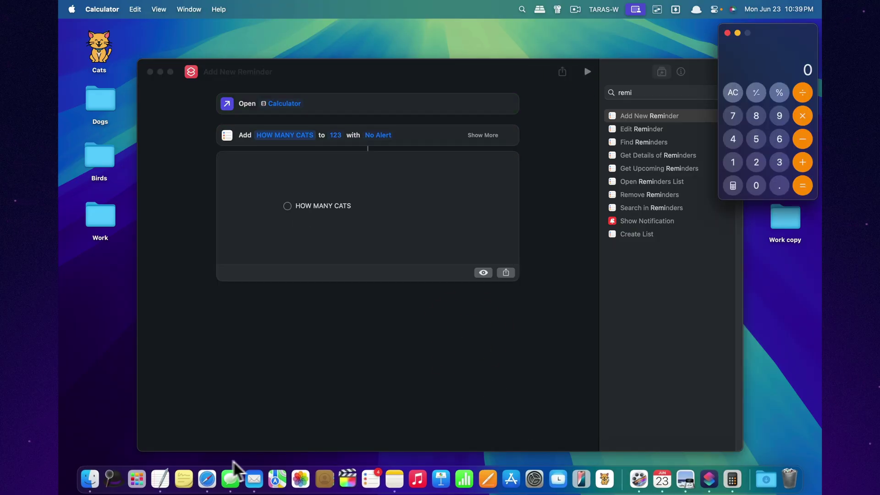
Open Reminders and view the 123 list, where HOW MANY CATS now appears.
left_click(370, 478)
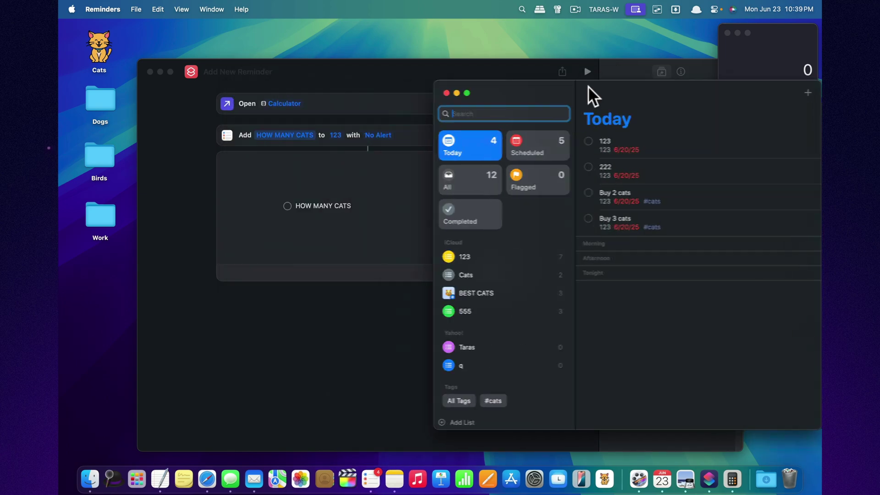
left_click(588, 86)
double_click(675, 145)
left_click(610, 171)
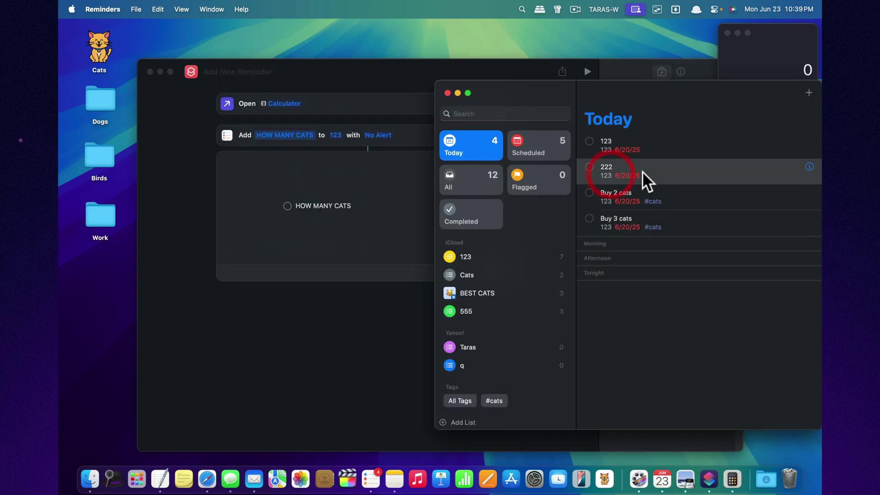
left_click(650, 143)
left_click(473, 255)
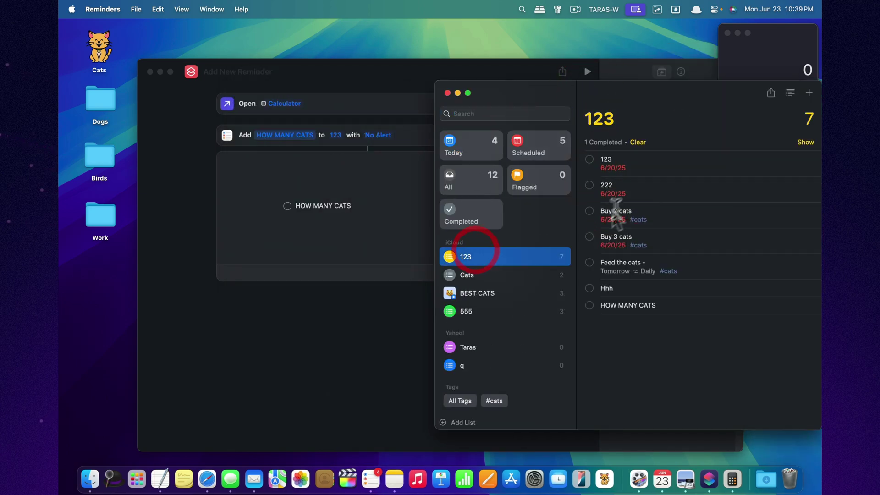
left_click(664, 306)
left_click_drag(644, 88, 510, 83)
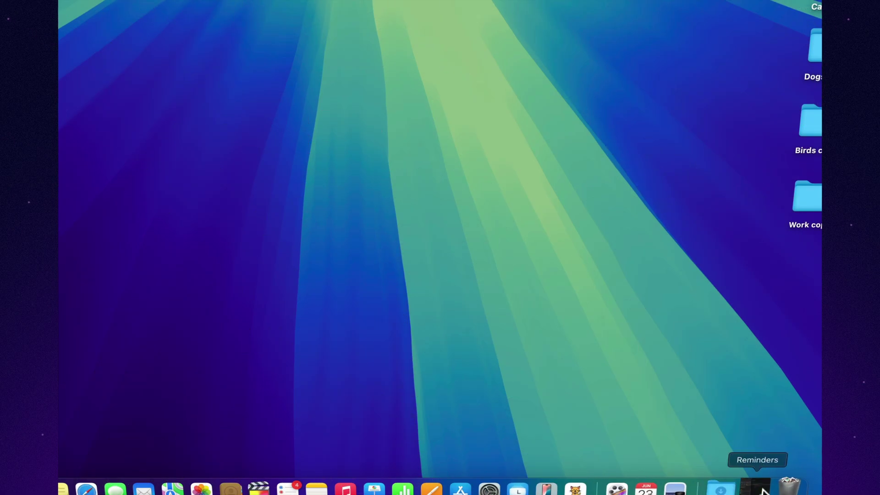
Move 'Don't forget to pick up the purchased cat' to the end of Cat Buying Algorithm's subtasks, then collapse them.
left_click(756, 489)
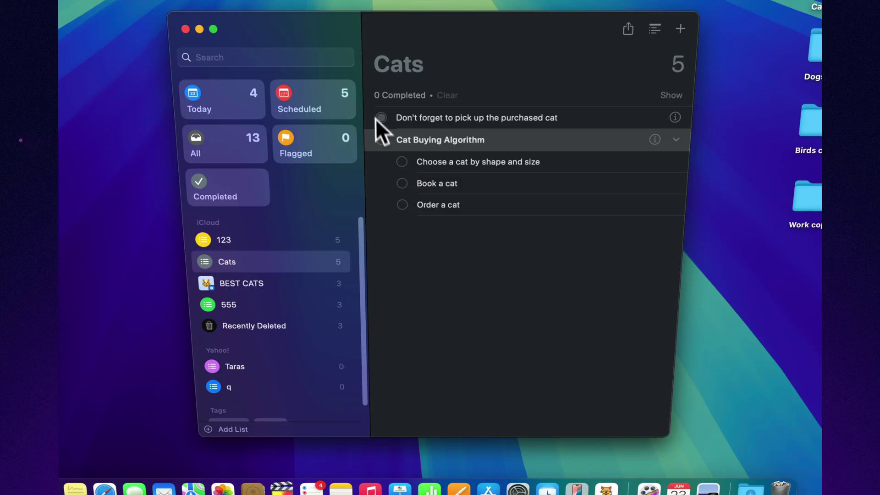
left_click_drag(394, 115, 412, 212)
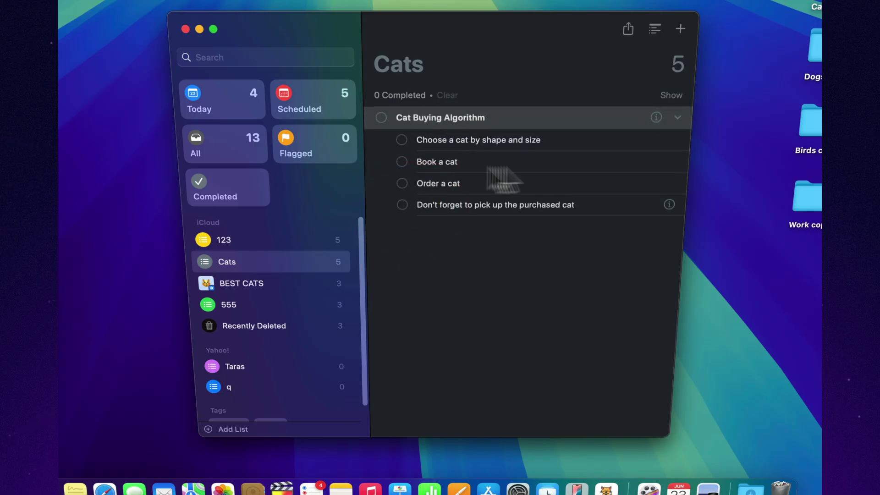
left_click(675, 119)
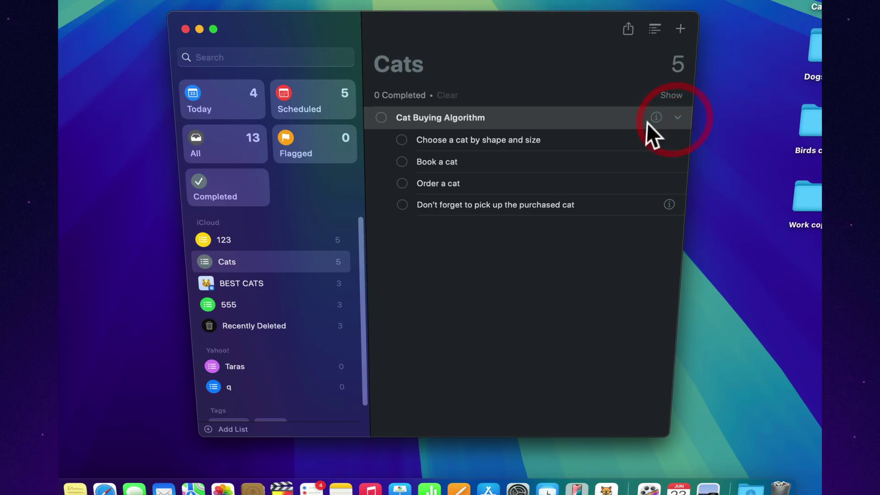
left_click(678, 117)
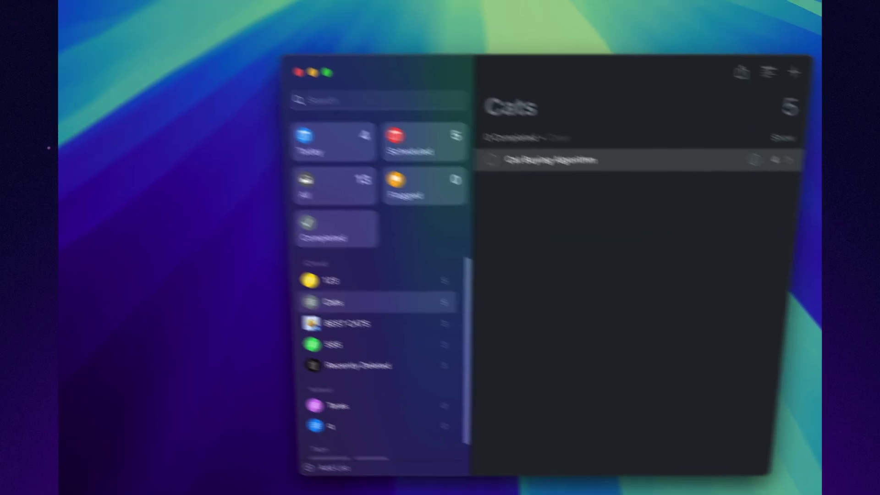
Save the Cats list as a template named Cats Buy.
left_click(168, 10)
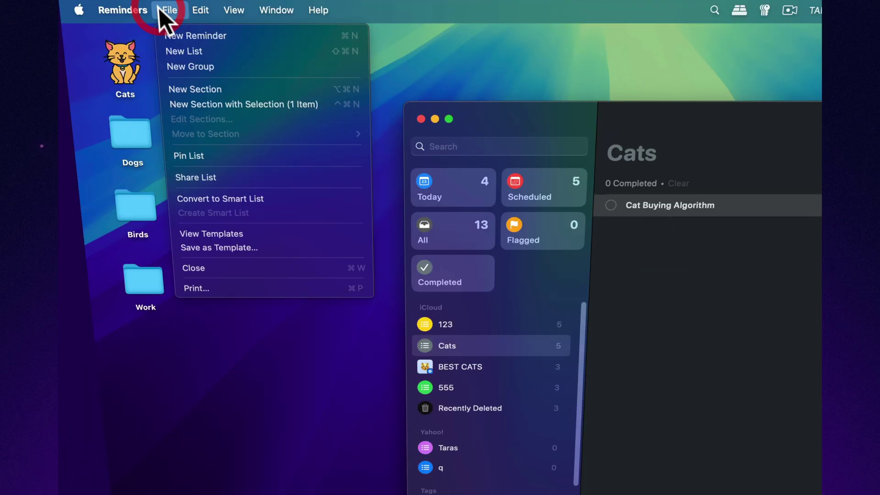
left_click(238, 247)
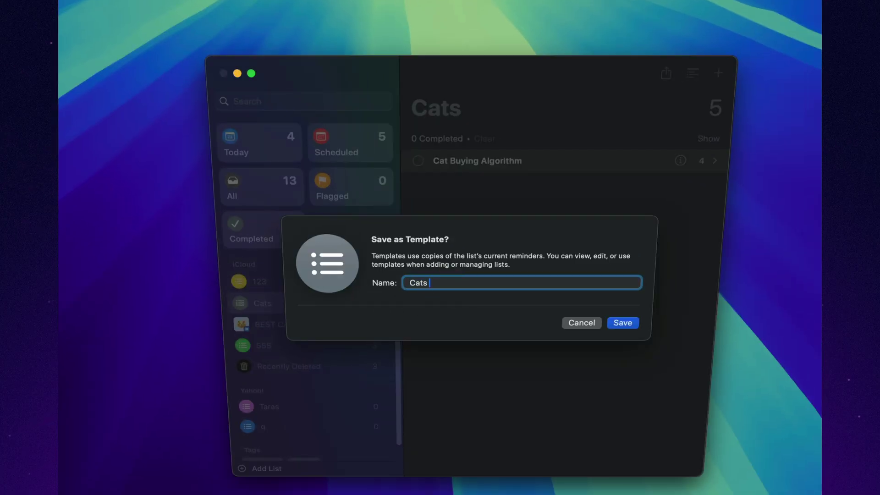
type("Buy")
left_click(632, 320)
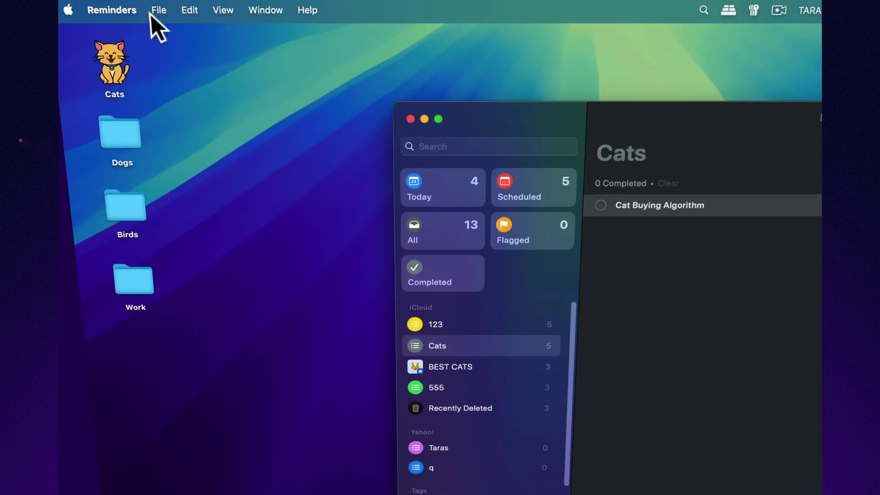
Create a new list from the Cats Buy template.
left_click(152, 12)
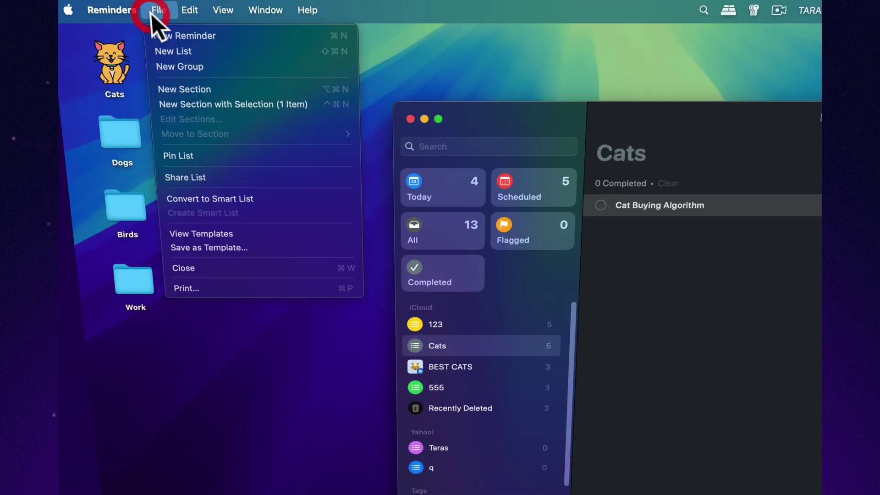
left_click(208, 234)
left_click(499, 154)
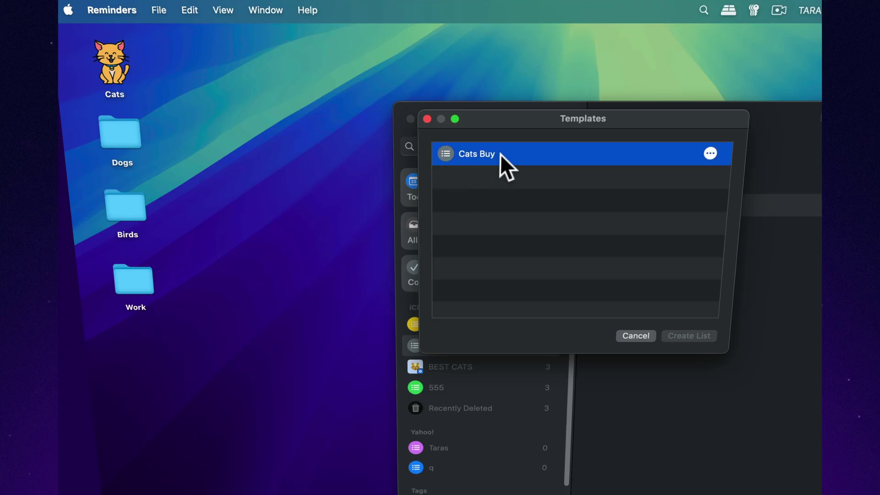
left_click(500, 154)
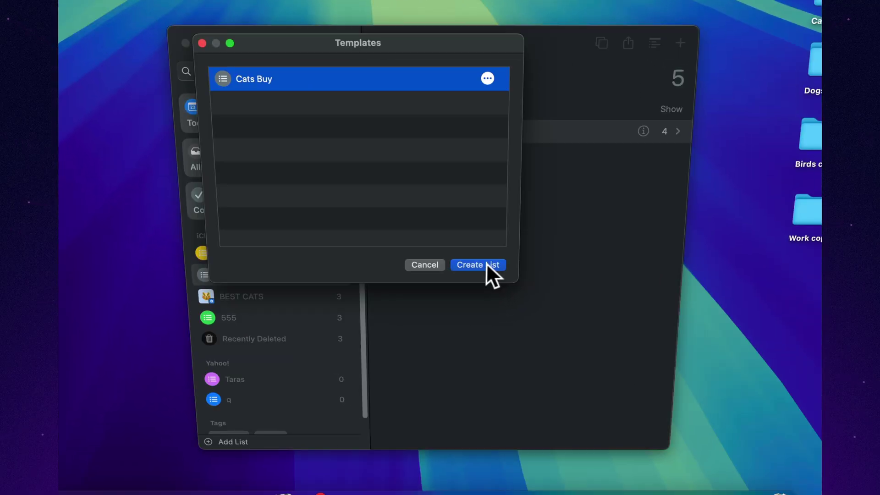
left_click(689, 335)
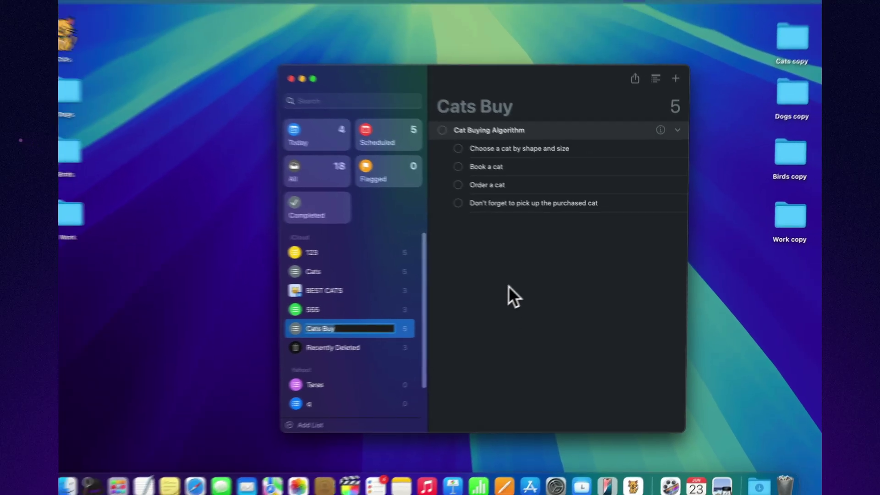
Flag the subtask 'Choose a cat by shape and size' and check the Flagged smart list.
left_click(519, 283)
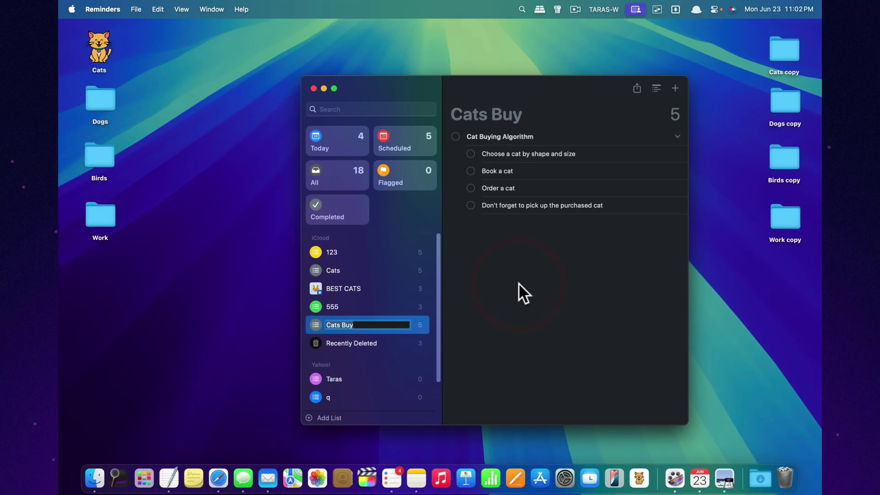
key("super+m")
left_click(768, 478)
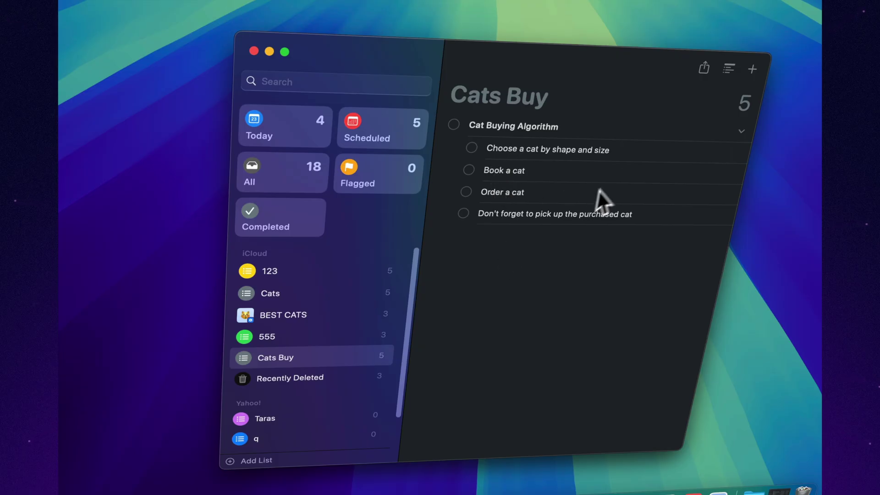
left_click(636, 151)
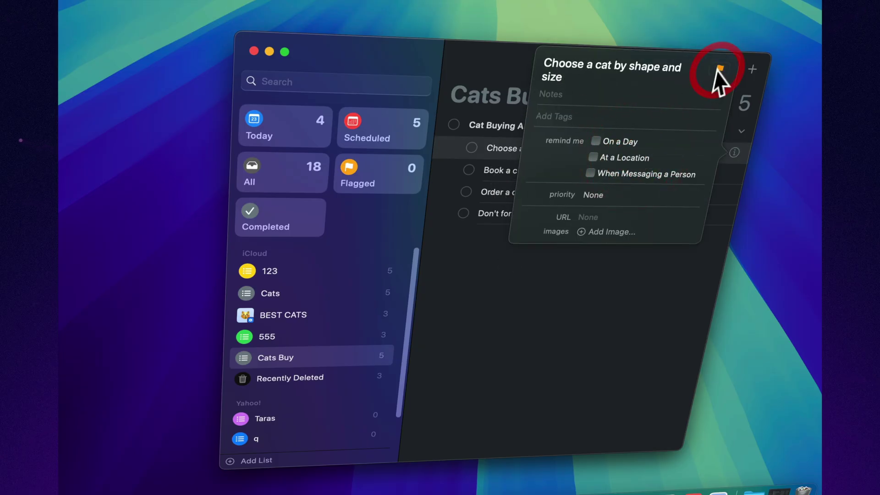
left_click(599, 304)
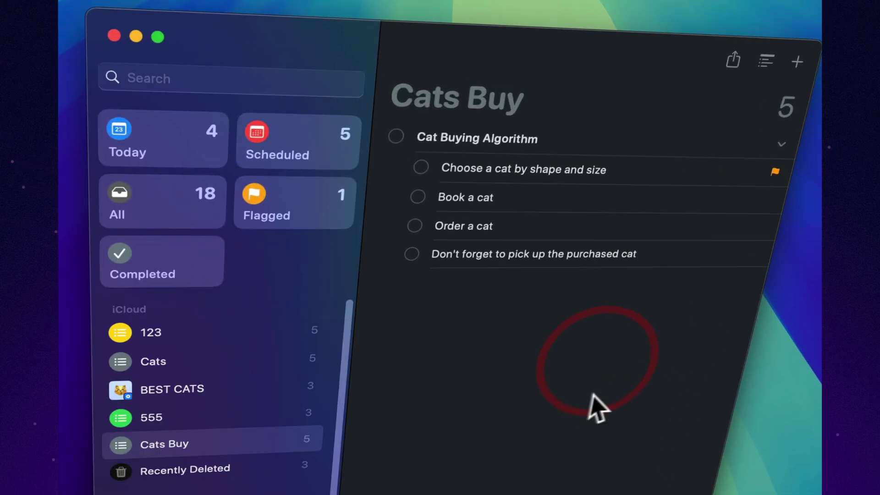
left_click(297, 207)
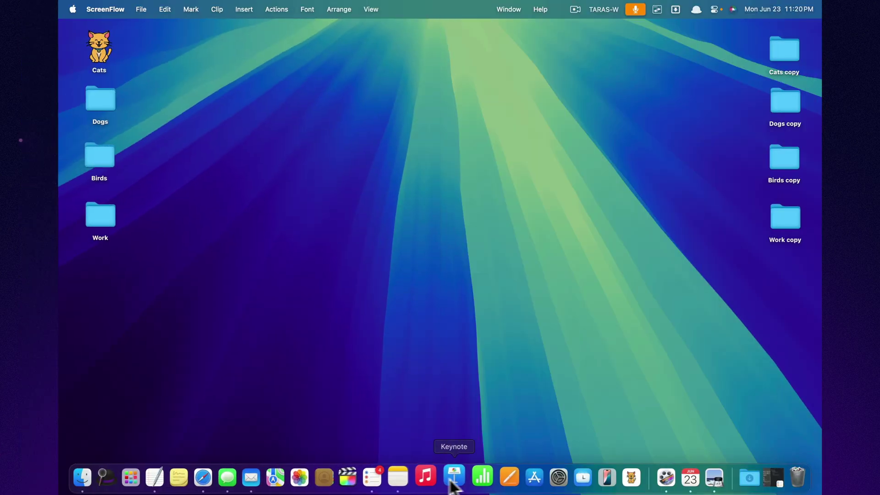
Add a Feeding cats section to Cats Buy containing a reminder named 1.
left_click(763, 482)
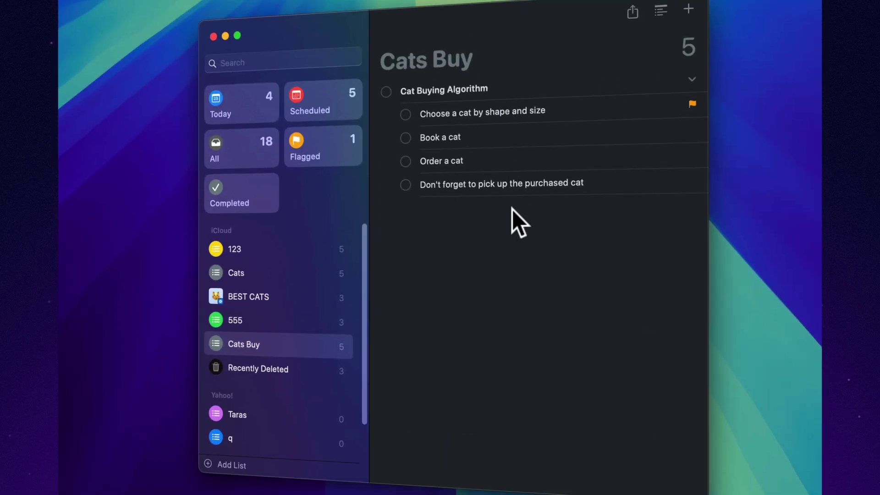
right_click(523, 292)
left_click(548, 369)
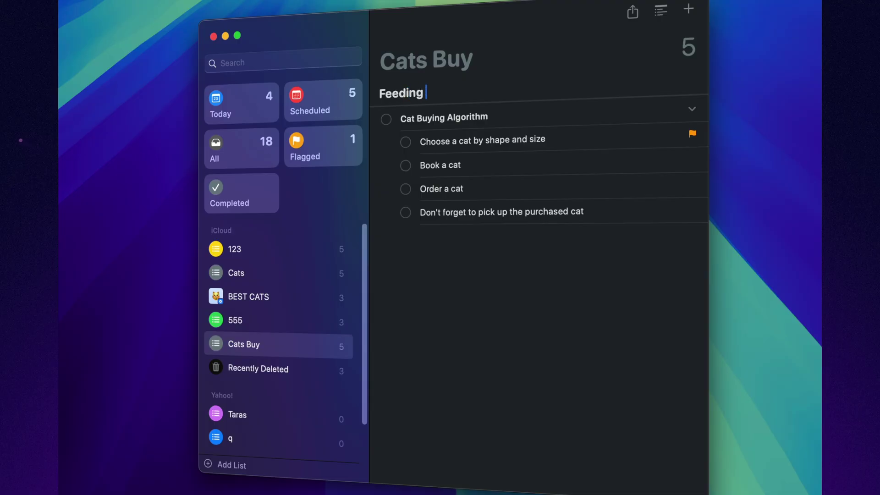
key("Return")
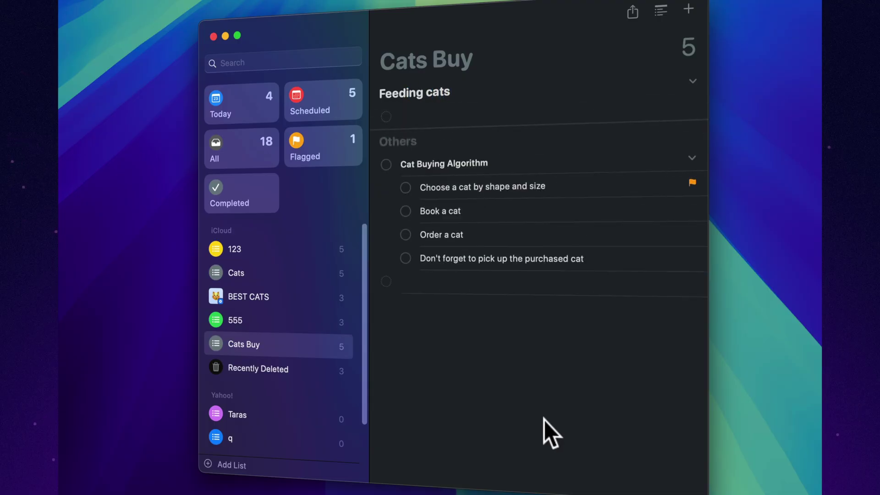
left_click(442, 114)
type("1")
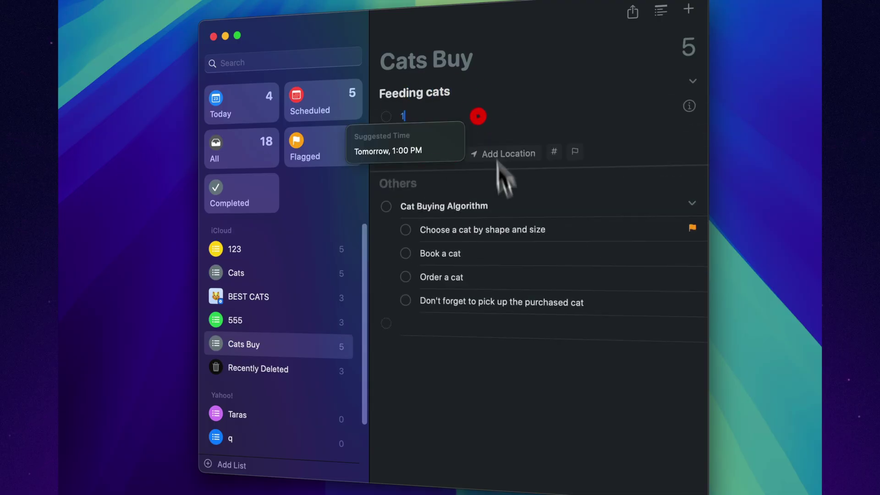
left_click(523, 399)
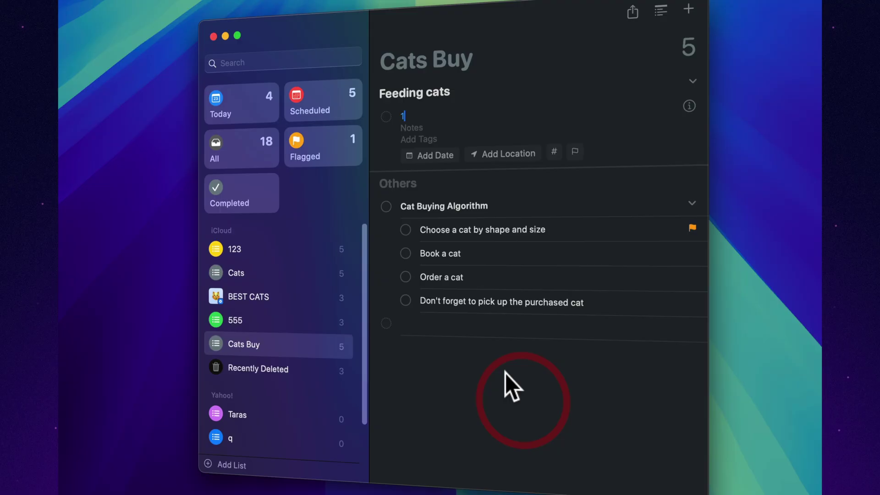
Add a Cat care section containing a reminder named 22.
right_click(481, 350)
left_click(494, 417)
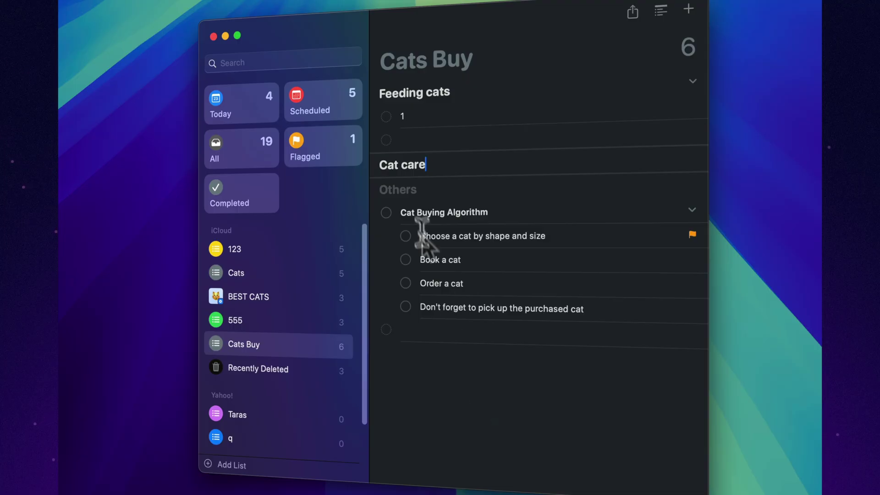
key("Return")
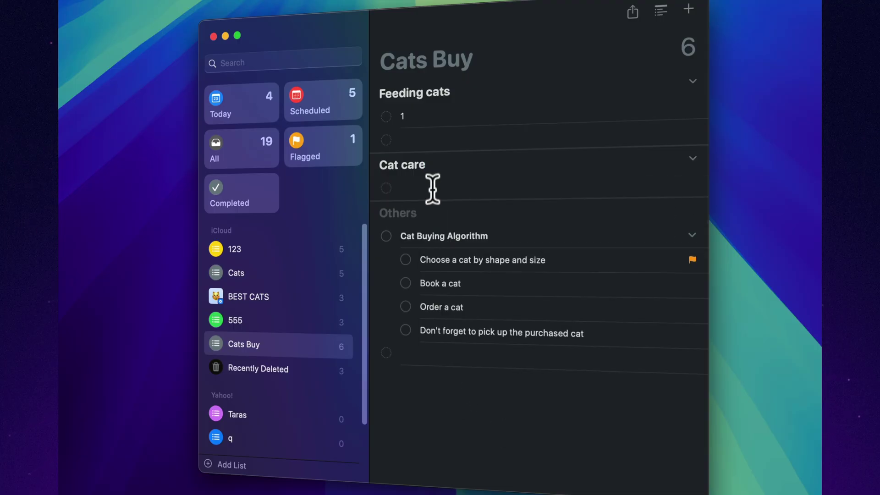
left_click(432, 188)
type("22")
left_click(495, 438)
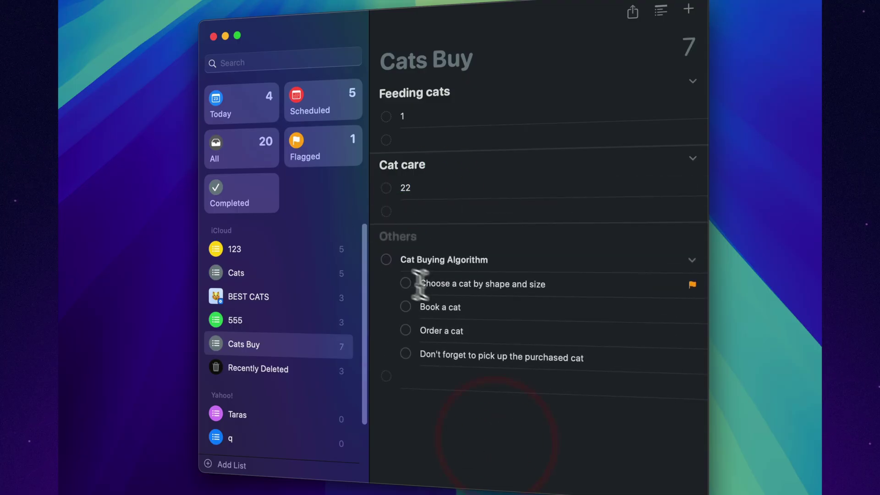
Finish editing and collapse the Feeding cats and Cat care sections.
left_click(392, 228)
left_click(373, 231)
left_click(491, 444)
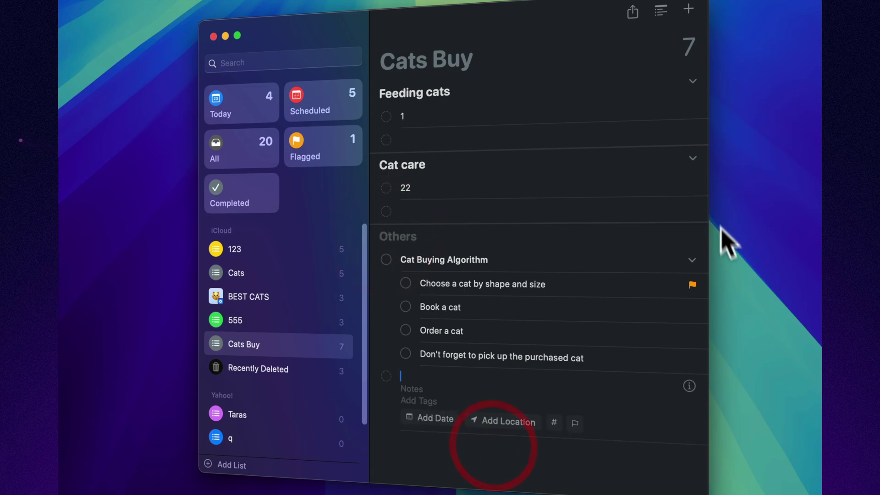
left_click(691, 257)
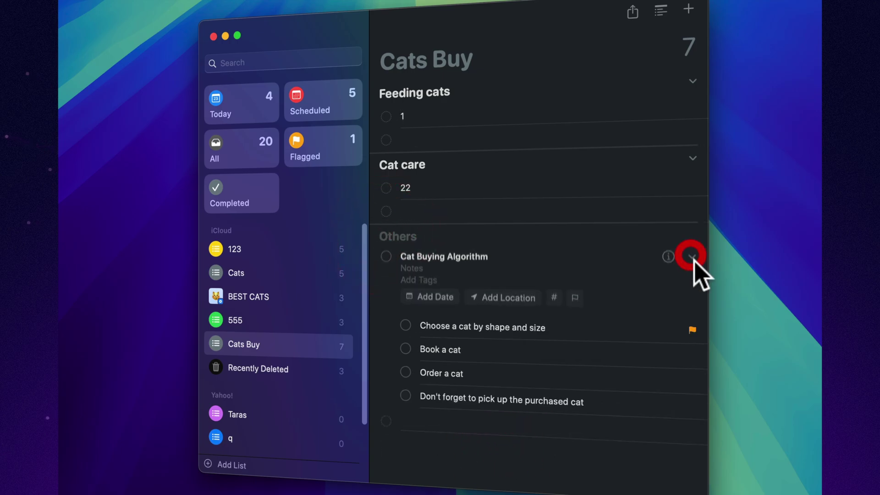
left_click(691, 161)
left_click(692, 82)
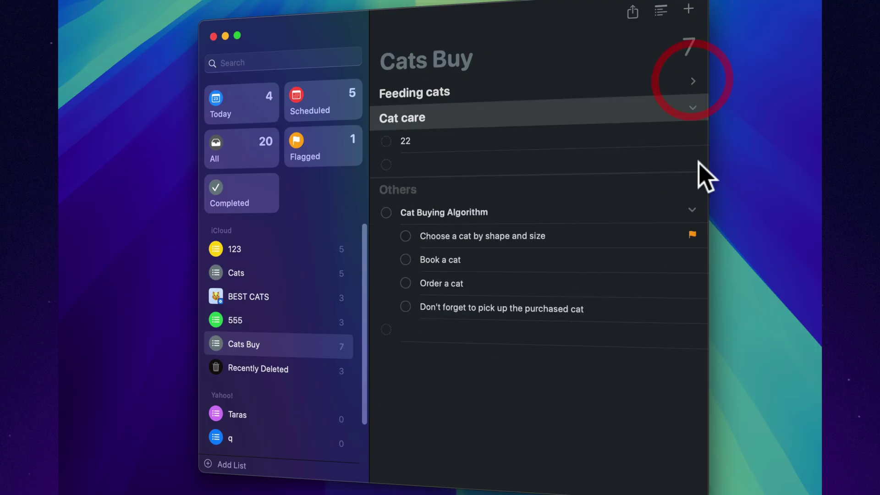
left_click(694, 110)
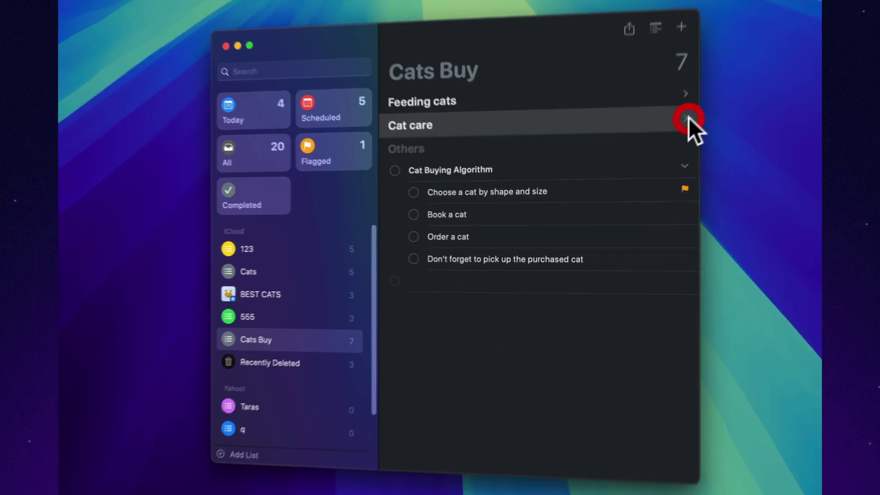
left_click(688, 146)
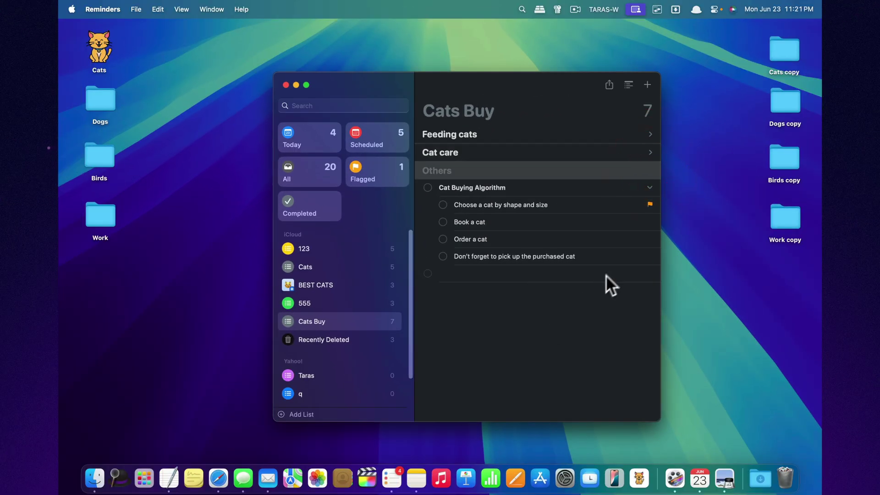
Clear the Weekly Report, Remind Me and Feed the cats notifications in Notification Center.
left_click(484, 329)
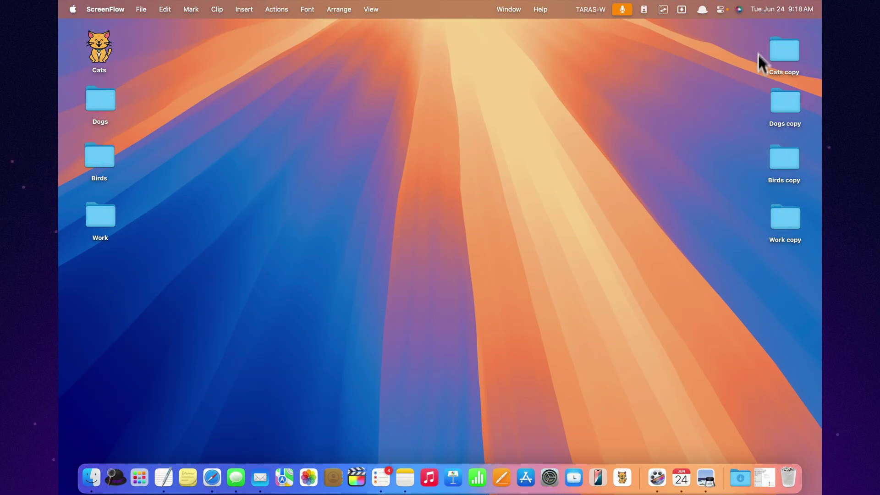
left_click(766, 9)
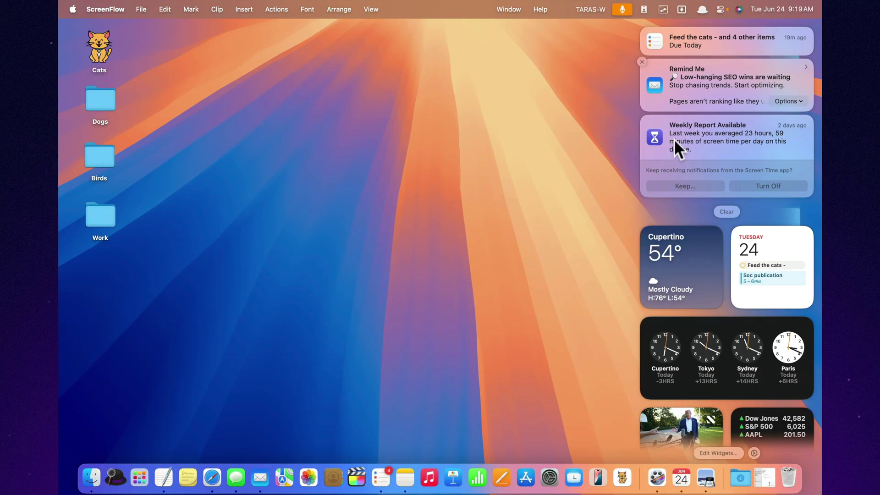
left_click(642, 118)
left_click(643, 62)
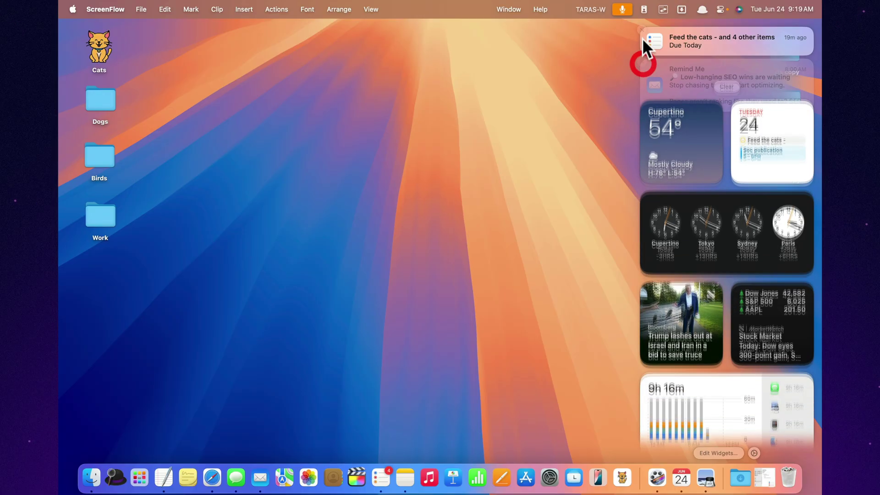
left_click(642, 30)
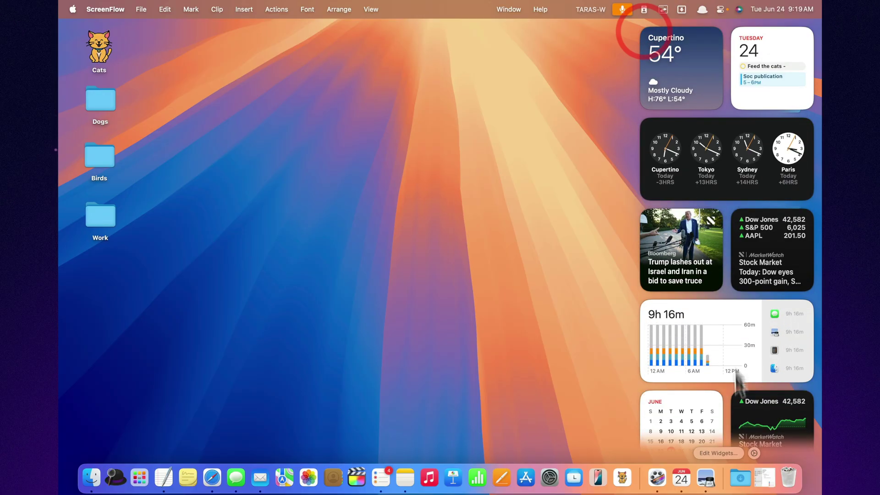
Place large, medium and small Reminders list widgets showing the 123 list on the desktop.
left_click(725, 453)
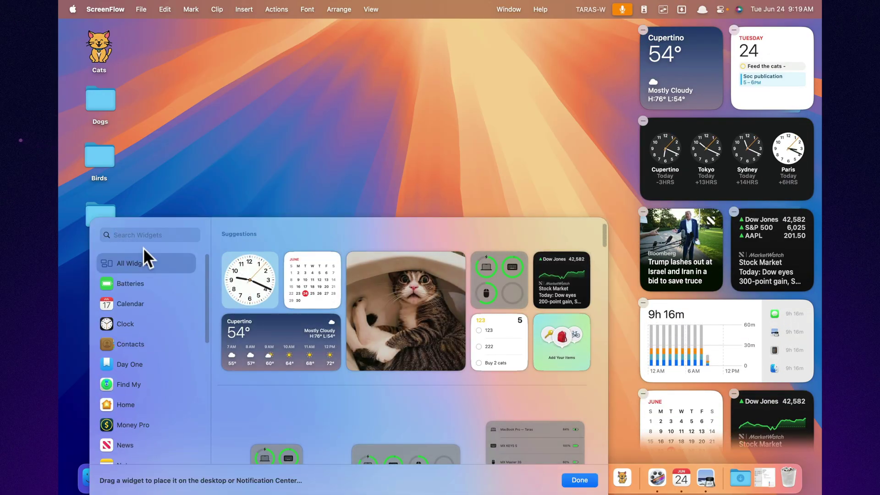
type("re")
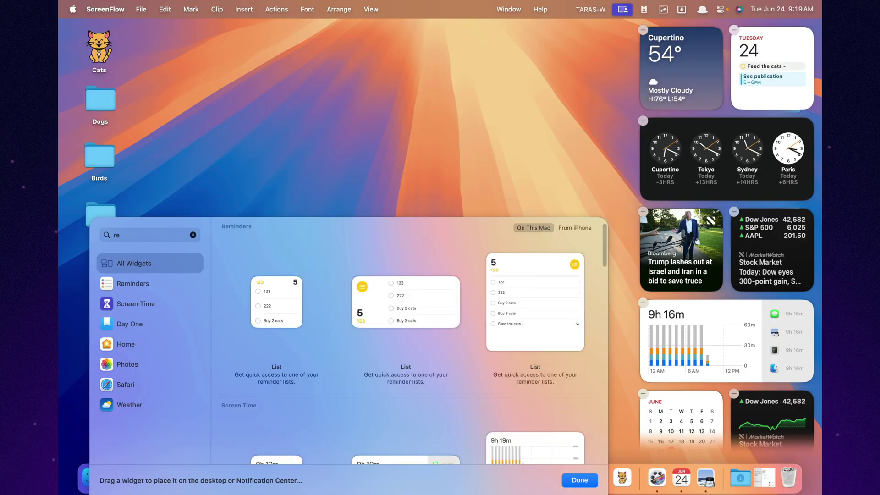
type("min")
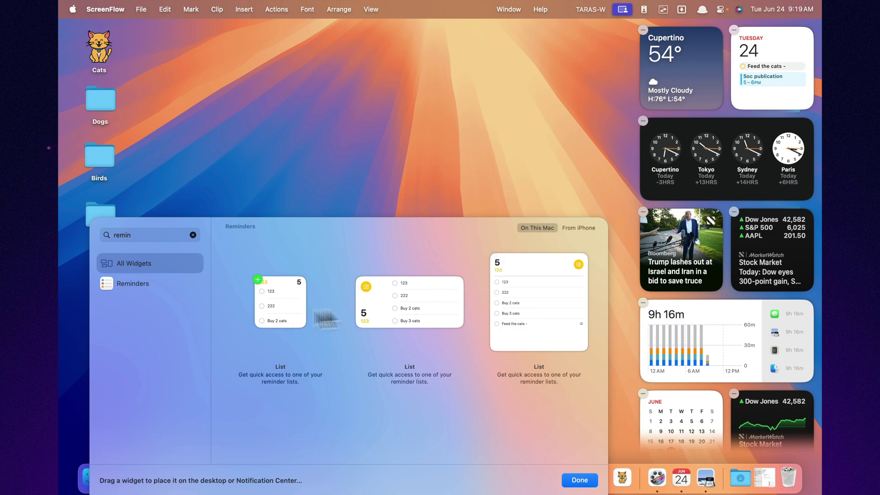
left_click(495, 255)
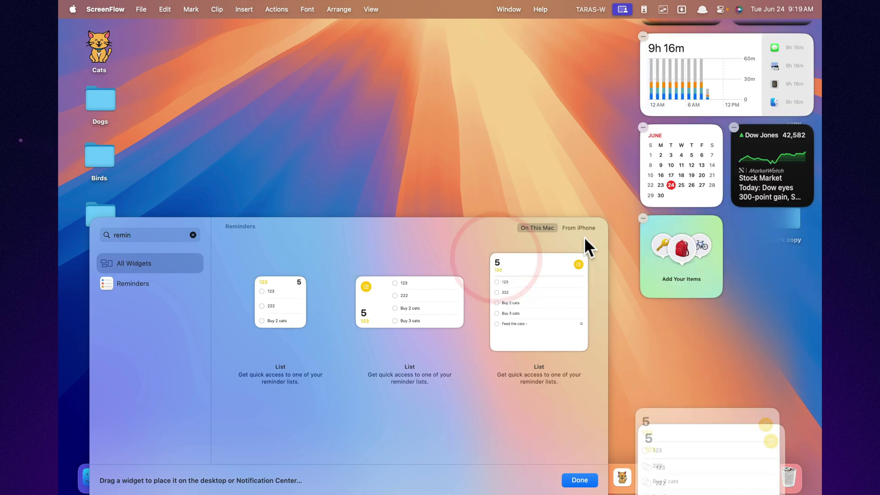
left_click_drag(670, 322, 211, 69)
left_click(271, 61)
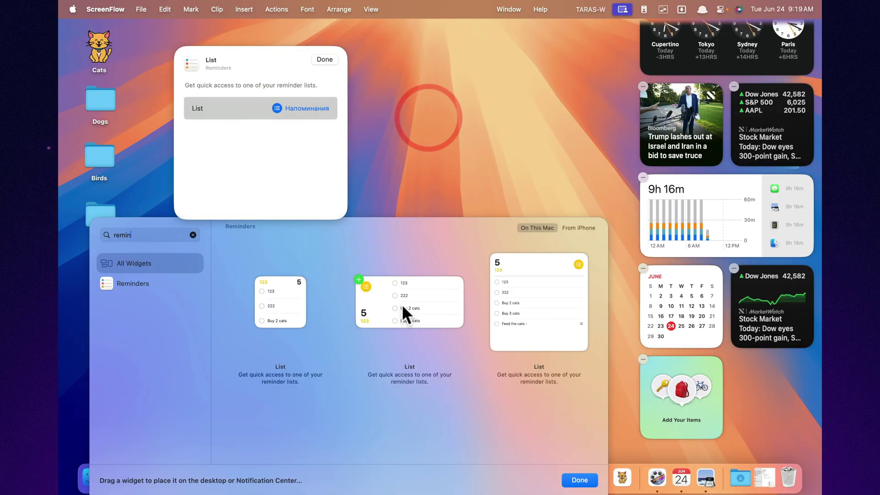
left_click_drag(403, 310, 418, 251)
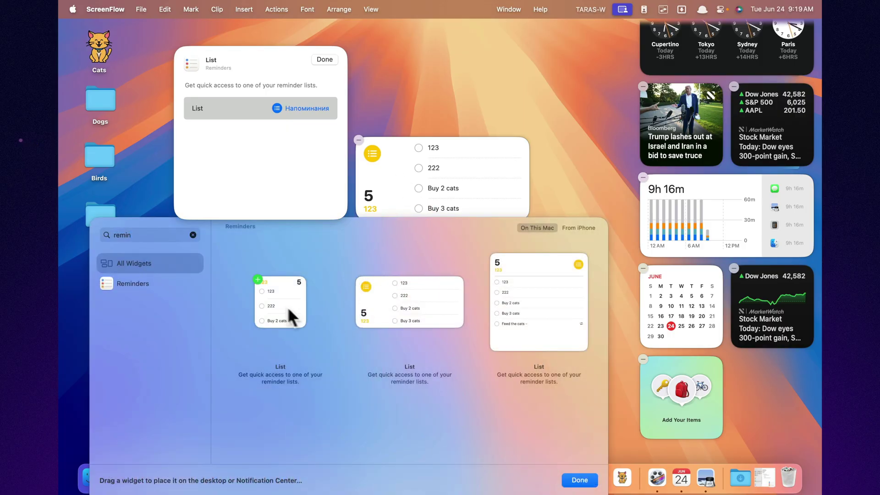
left_click_drag(290, 314, 395, 88)
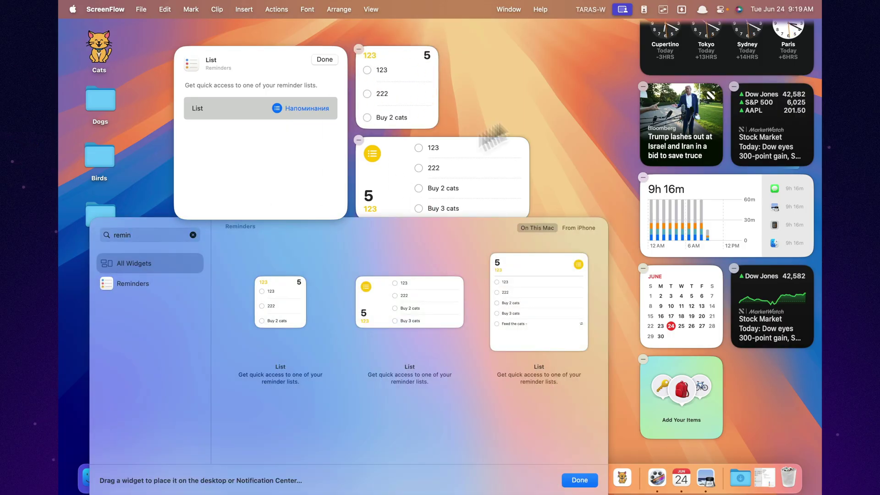
left_click(323, 60)
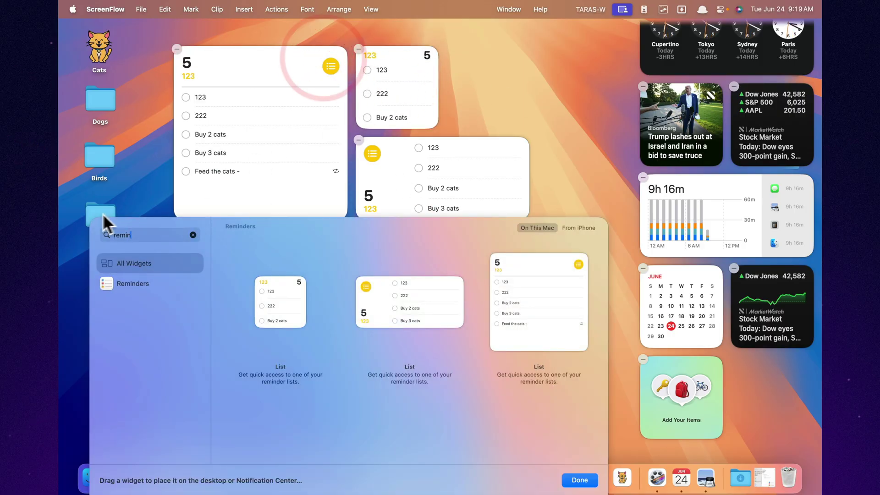
left_click(579, 480)
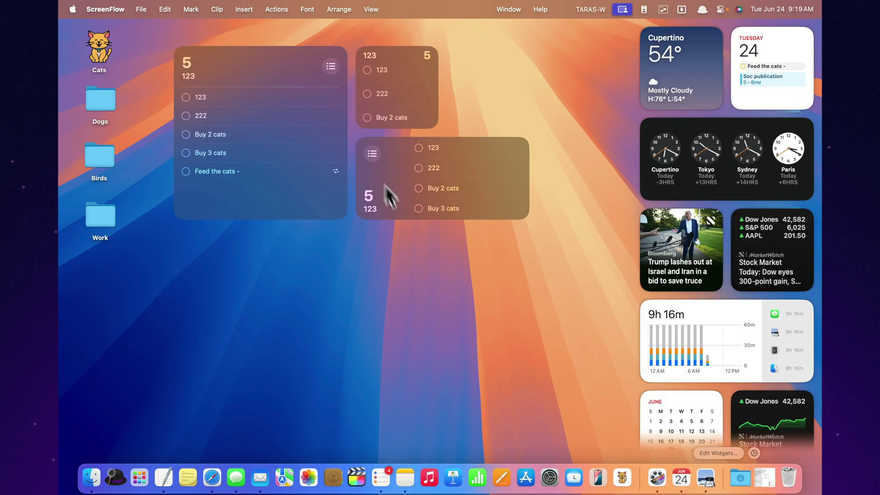
Open the 123 list from the large desktop widget, then close the Reminders window.
left_click(367, 148)
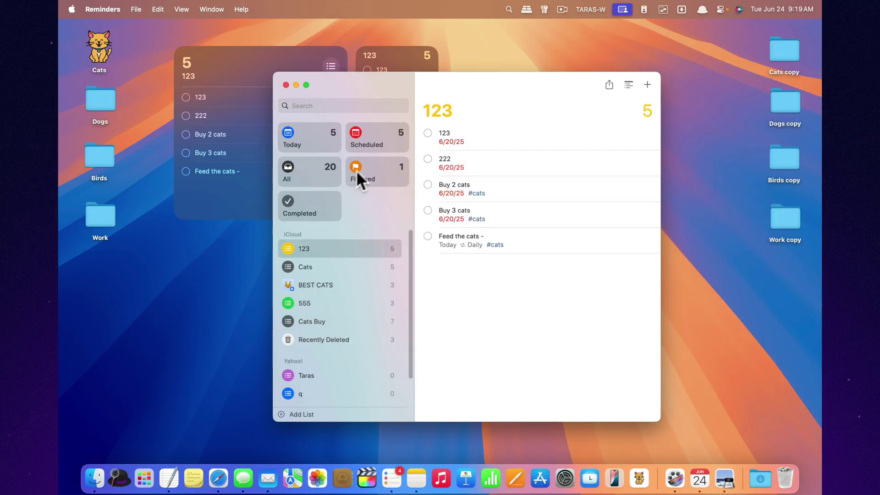
left_click(285, 84)
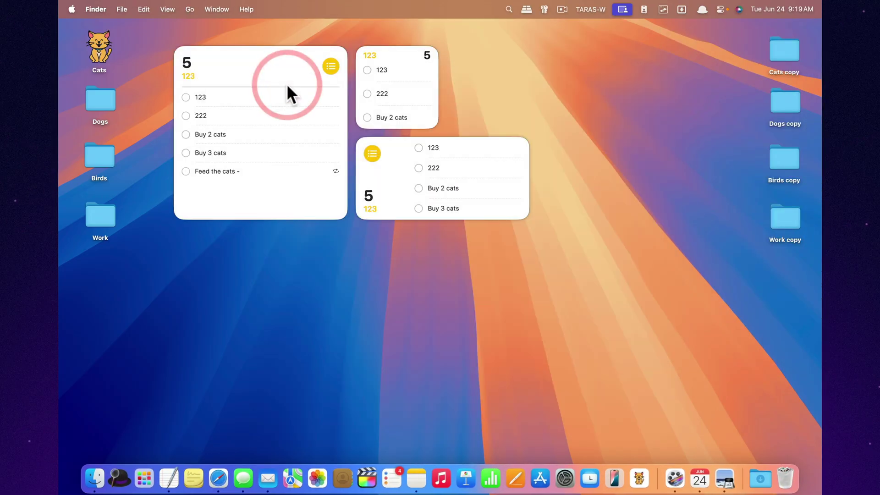